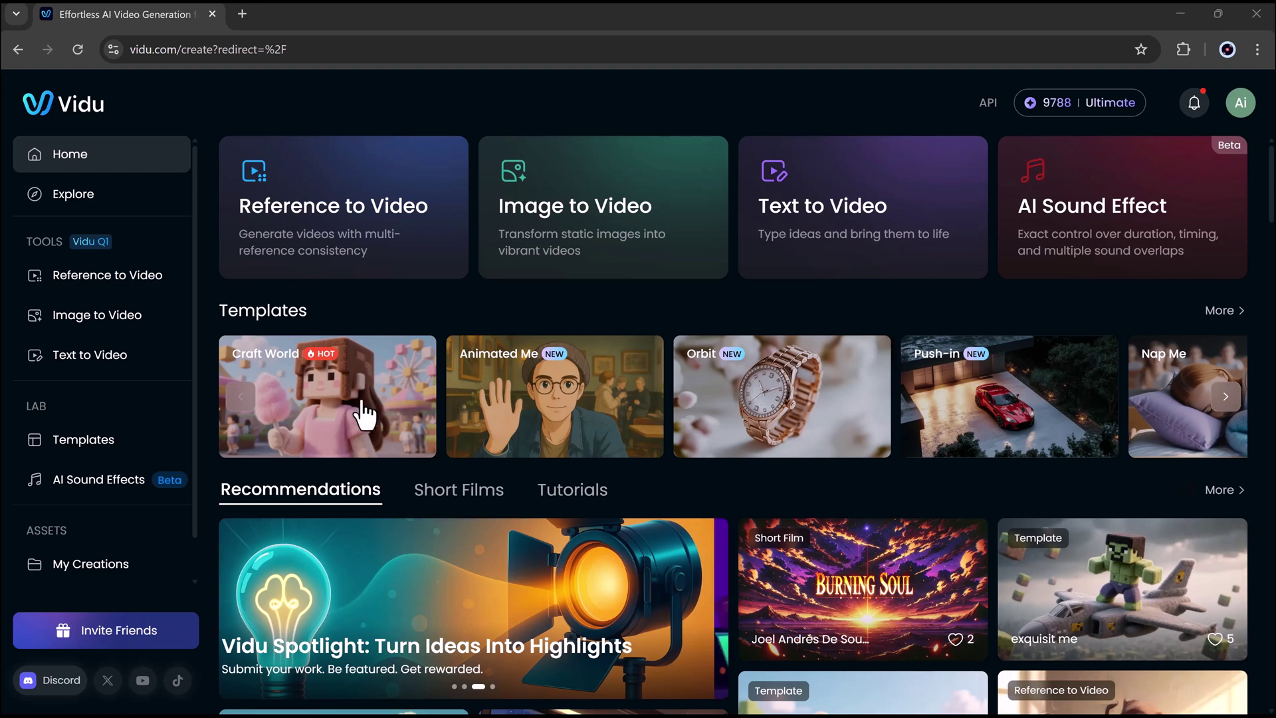
# - Scroll through the community Recommendations feed on Vidu's home page
pyautogui.scroll(-7, 1236, 304)
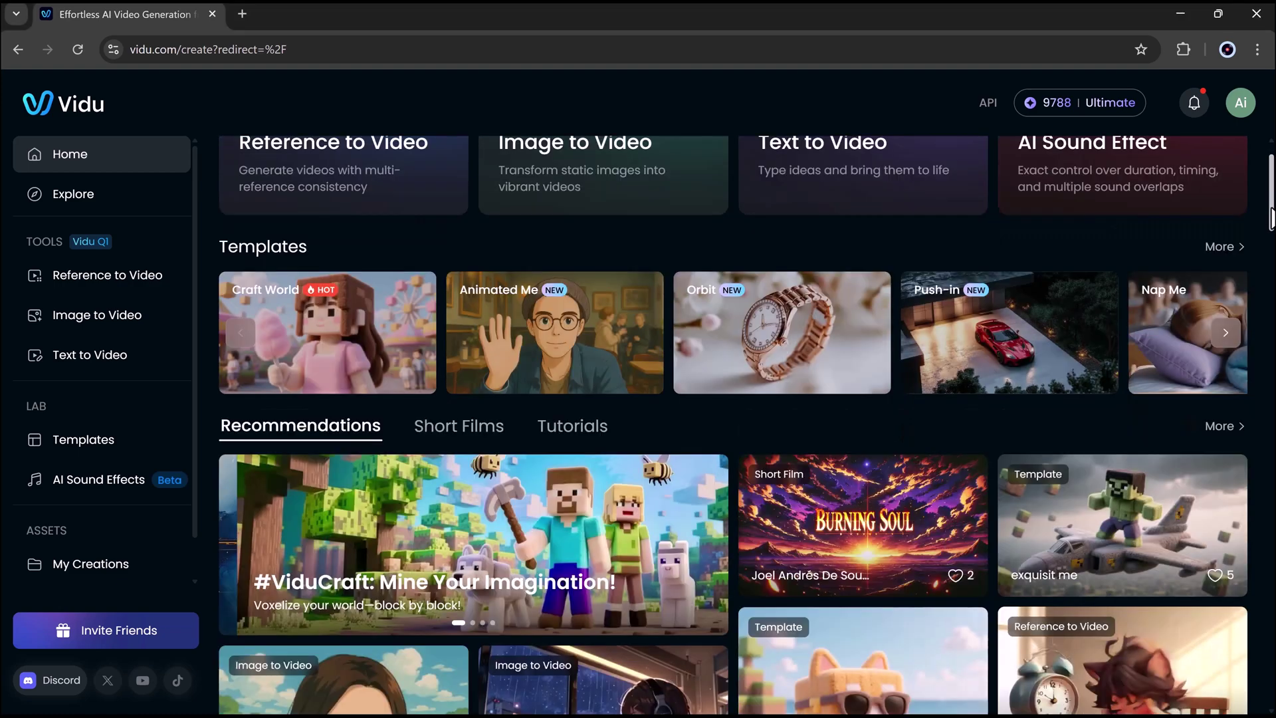
pyautogui.scroll(-1, 1272, 269)
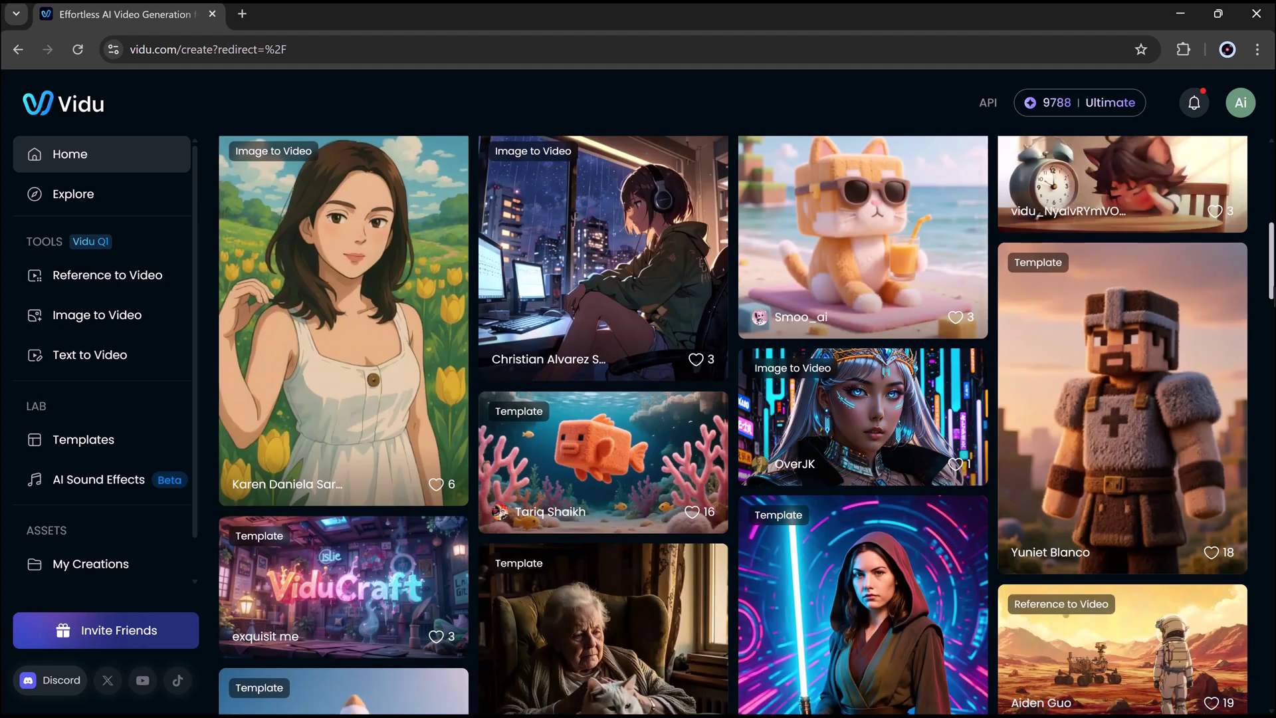
pyautogui.scroll(-7, 733, 426)
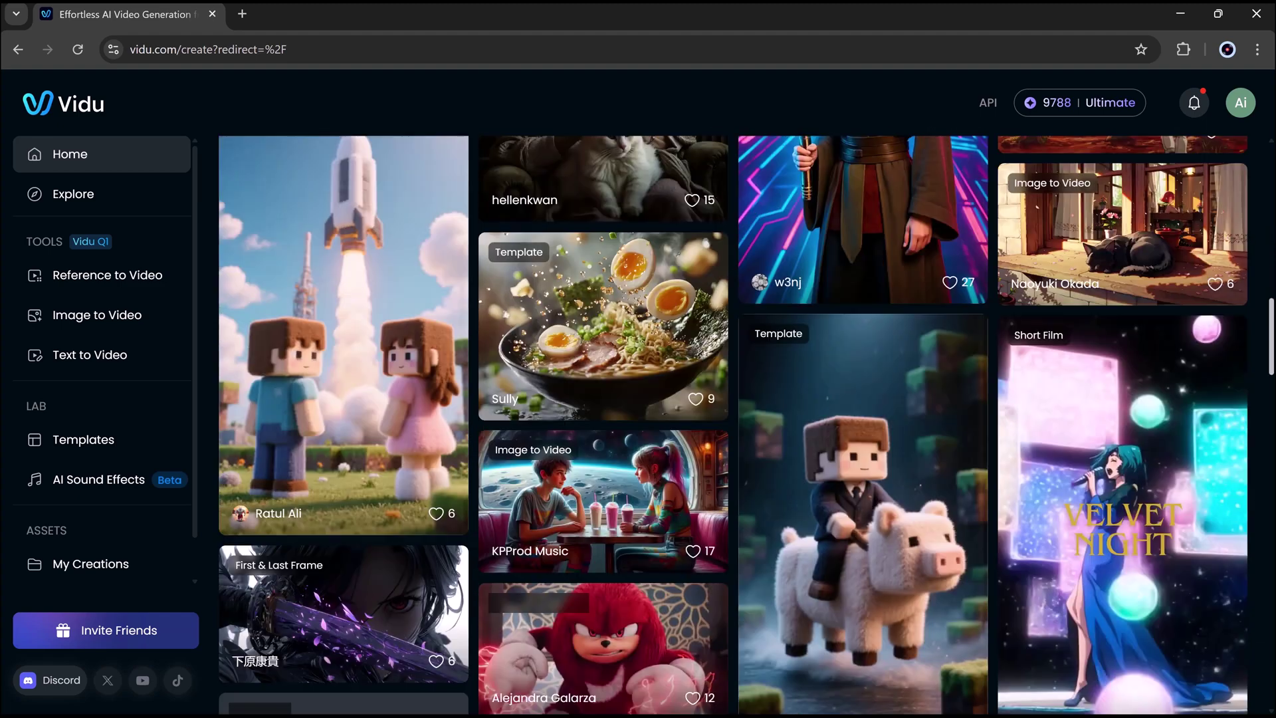
pyautogui.scroll(-8, 733, 425)
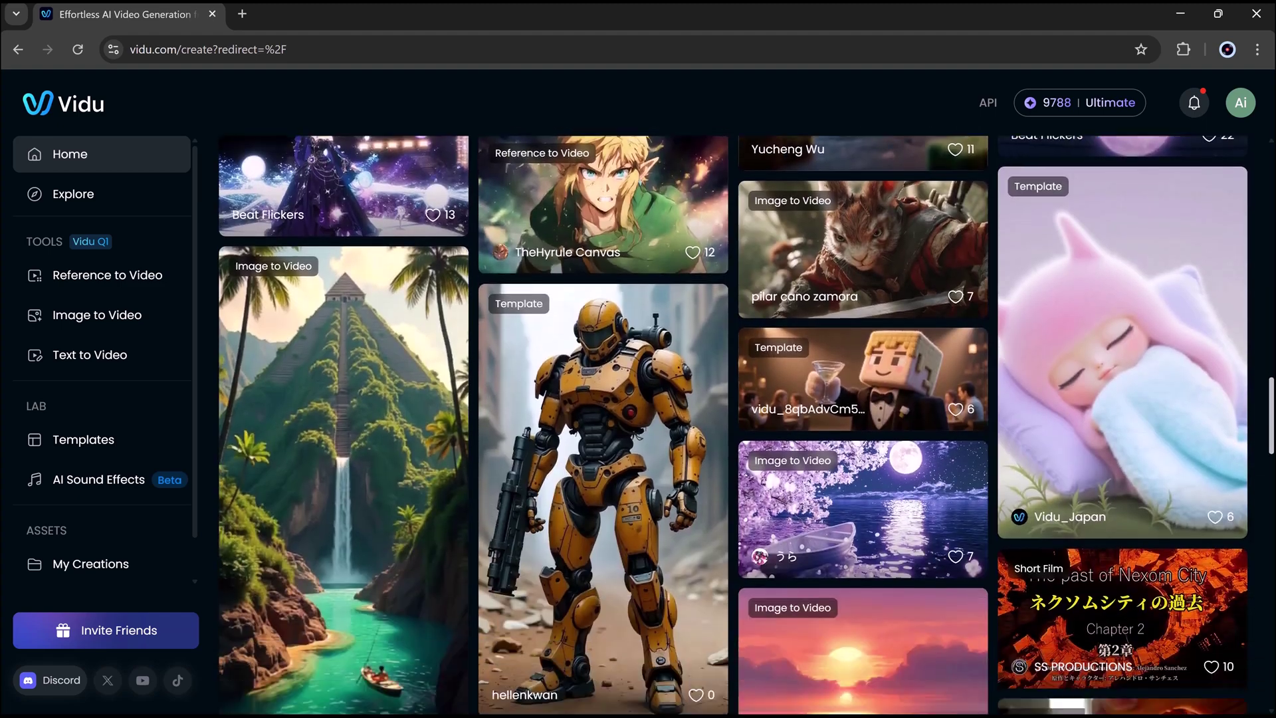
pyautogui.scroll(-5, 733, 426)
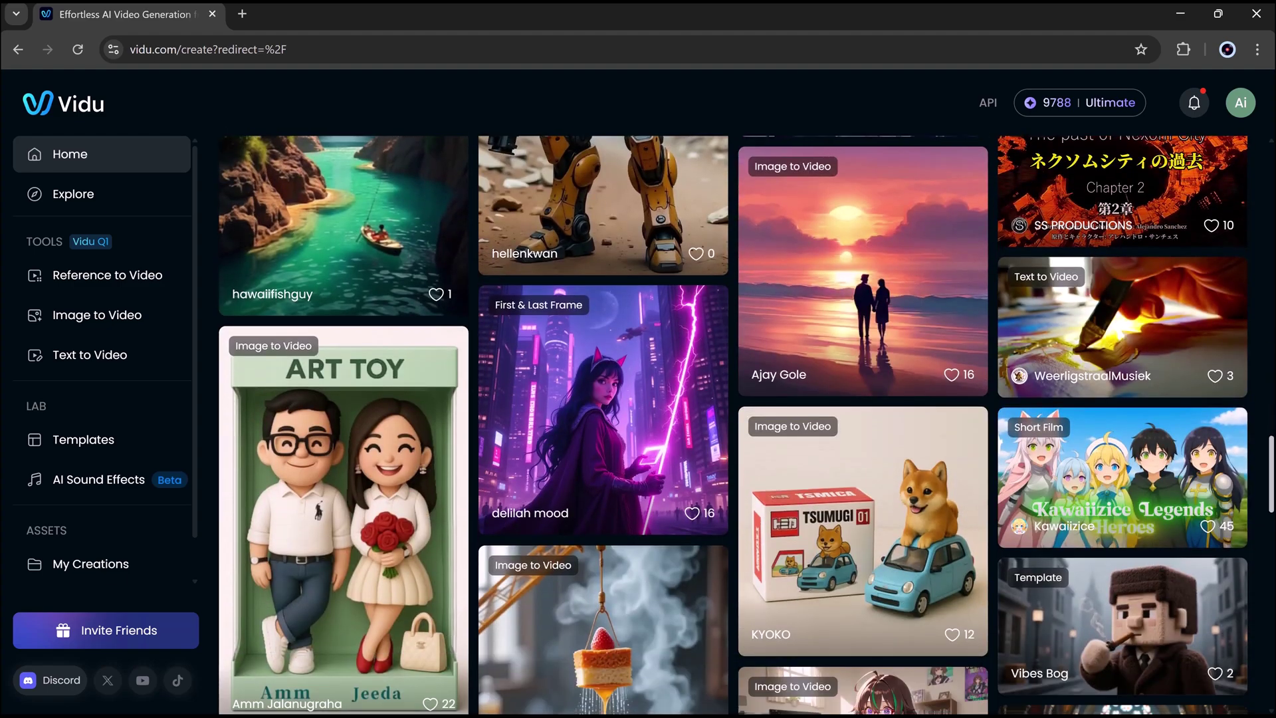
pyautogui.scroll(-8, 734, 425)
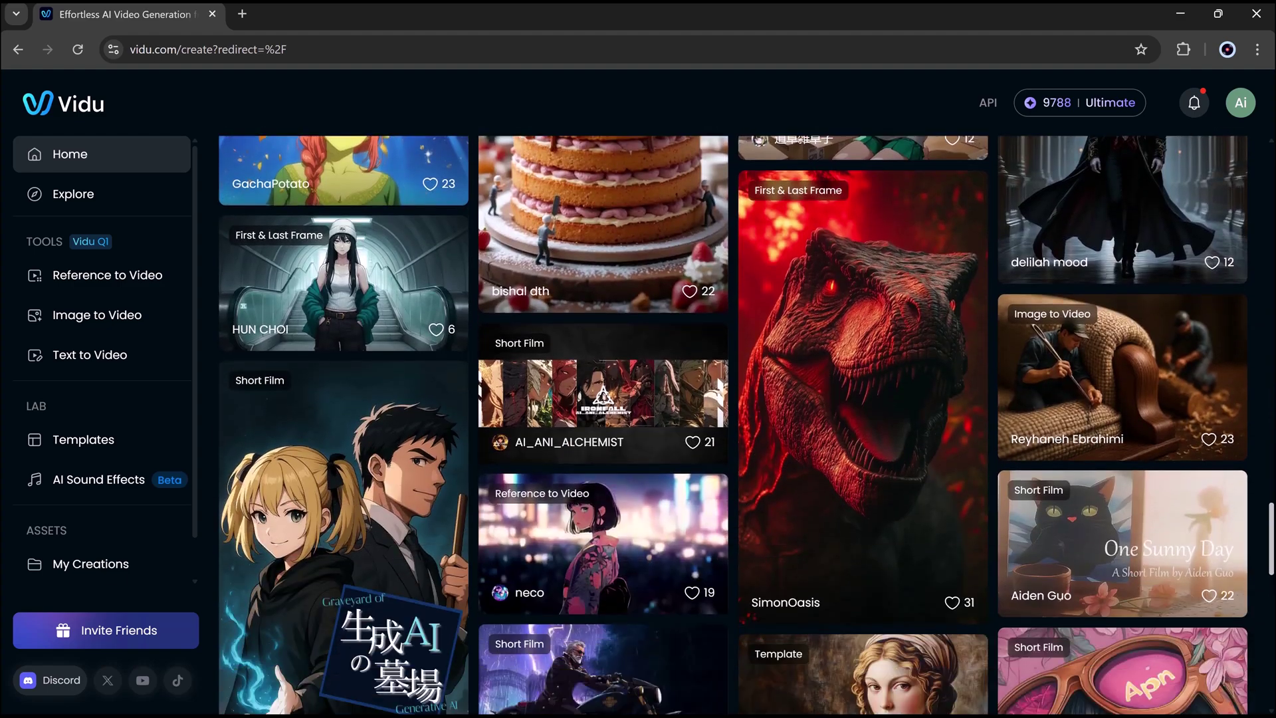
pyautogui.scroll(-5, 733, 425)
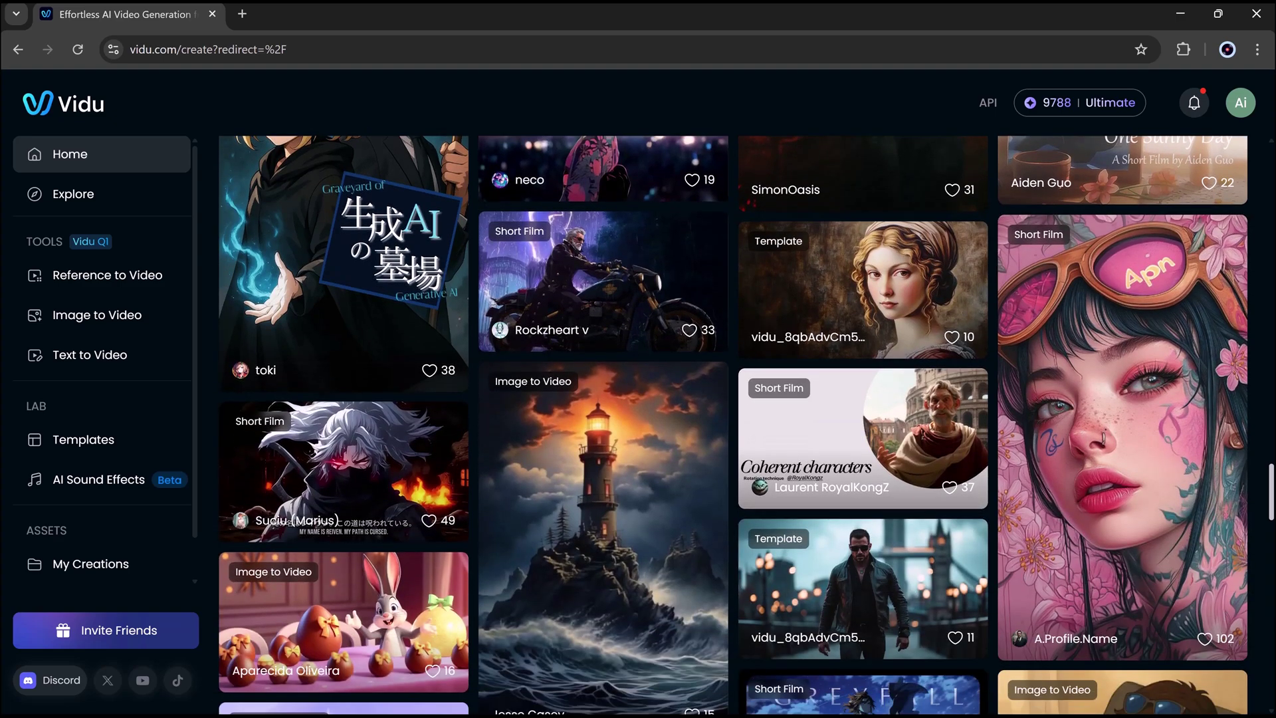
pyautogui.scroll(-2, 733, 426)
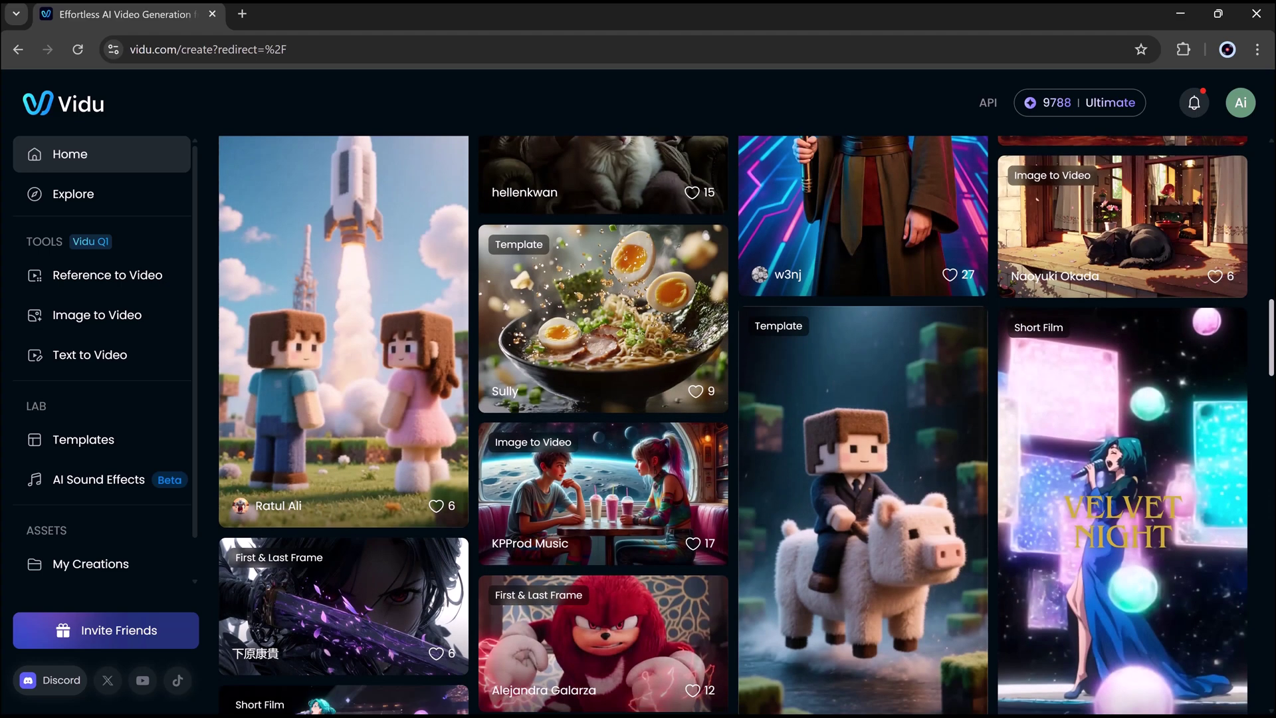
pyautogui.scroll(-3, 733, 425)
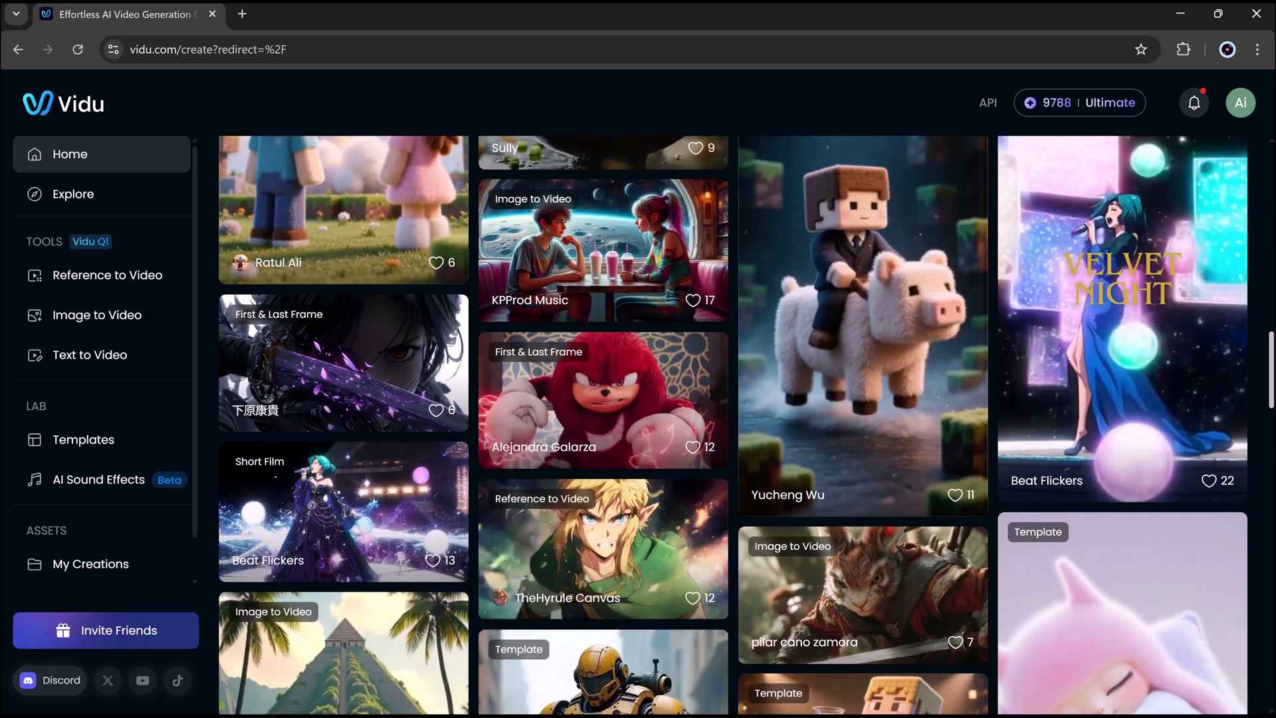
pyautogui.scroll(-4, 733, 426)
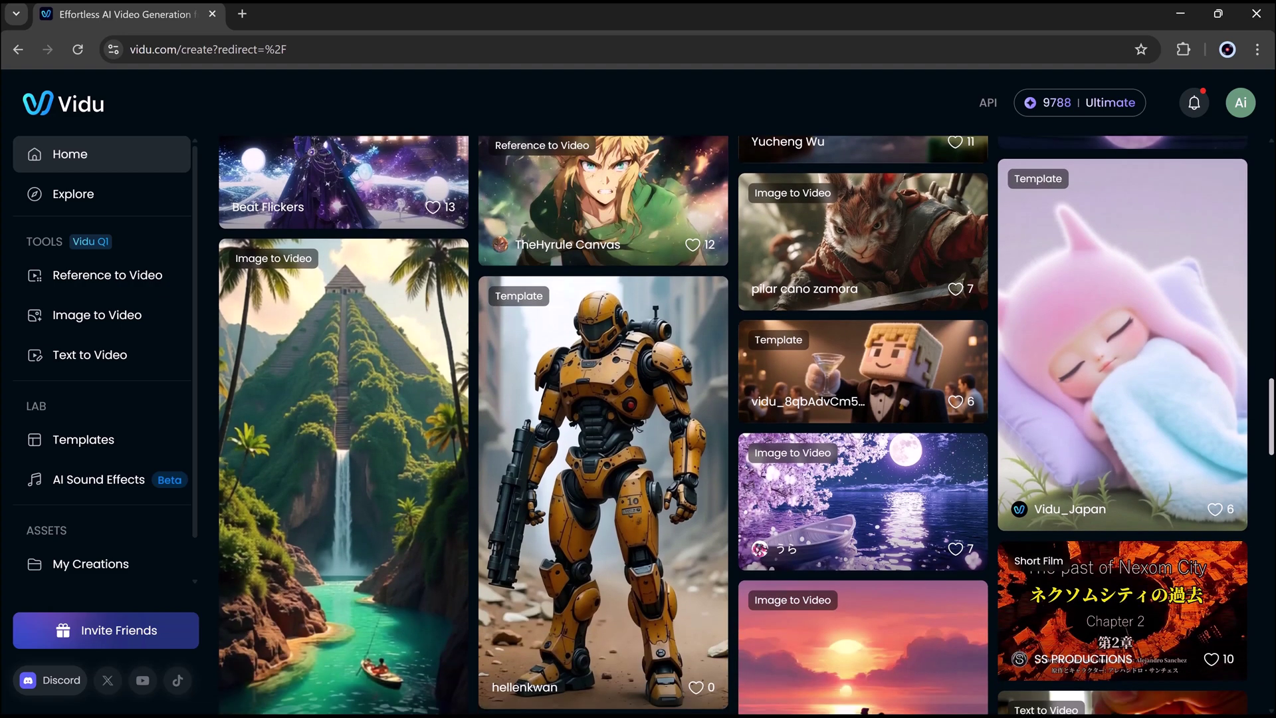
pyautogui.scroll(-5, 733, 425)
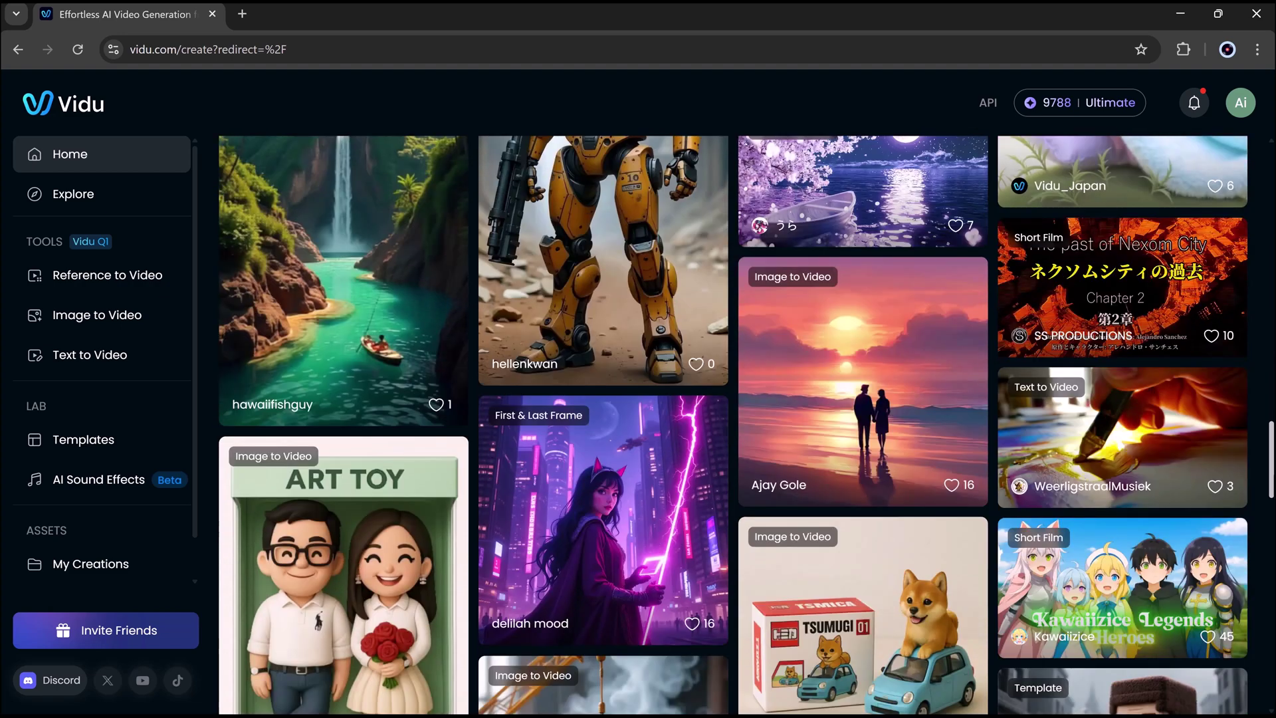
pyautogui.scroll(-4, 733, 425)
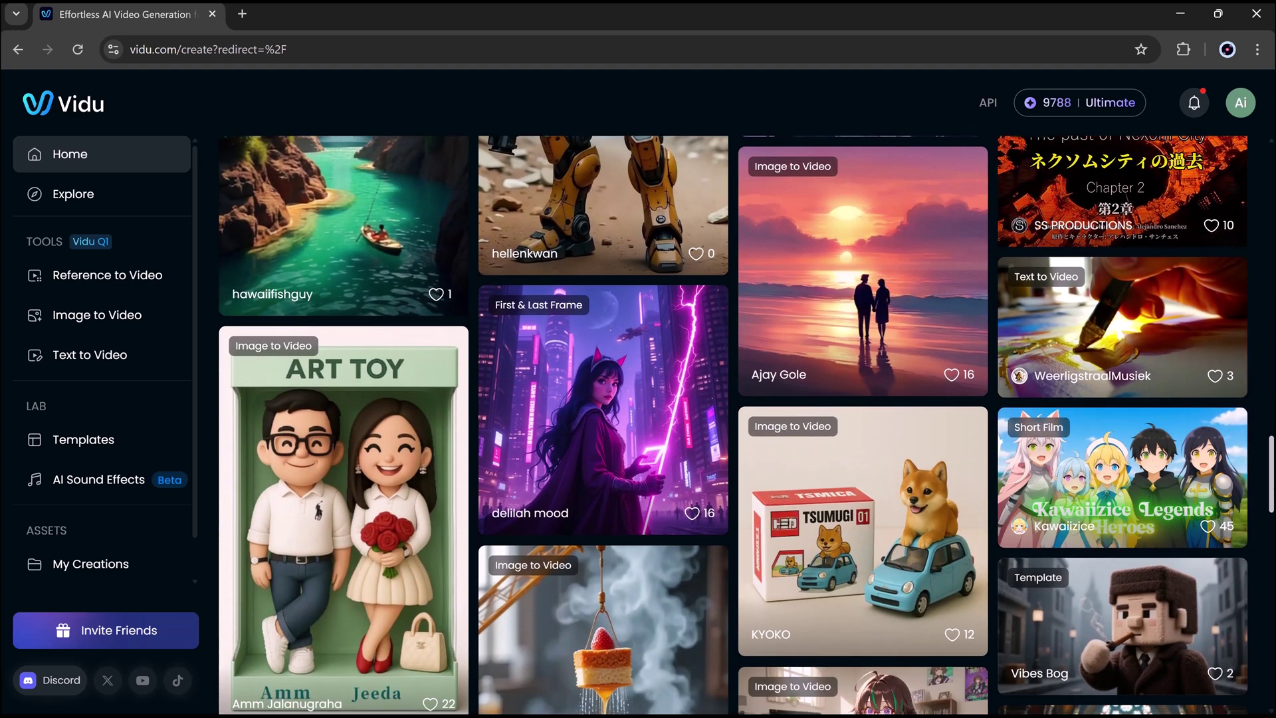
pyautogui.scroll(-3, 733, 425)
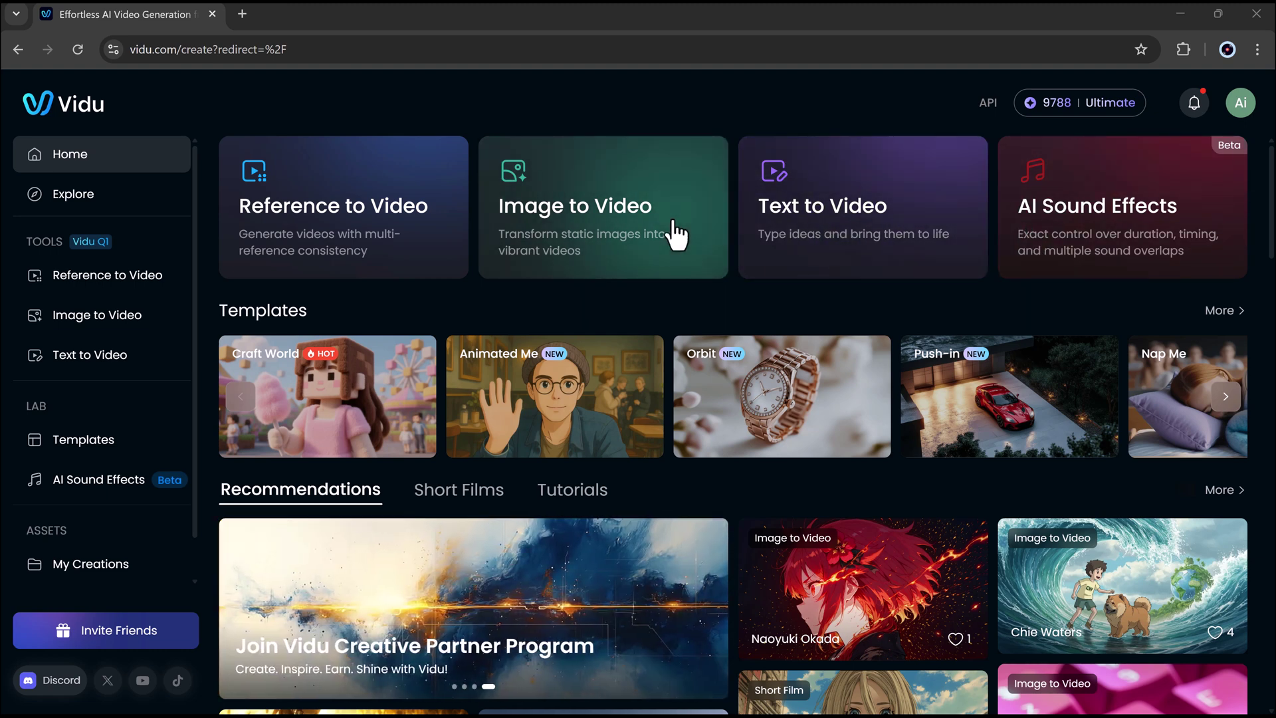
# - On Image to Video, switch the model to Vidu Q1, fixed at 5 seconds and 1080p
pyautogui.click(673, 224)
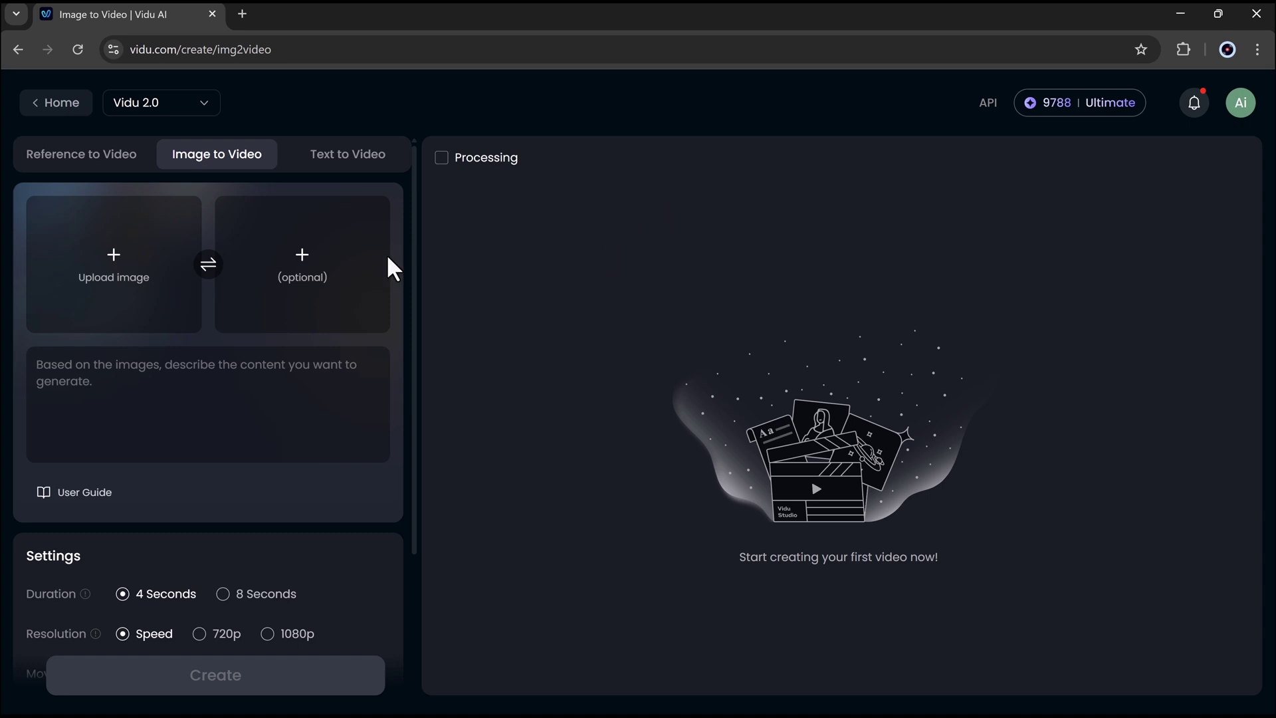
pyautogui.click(173, 102)
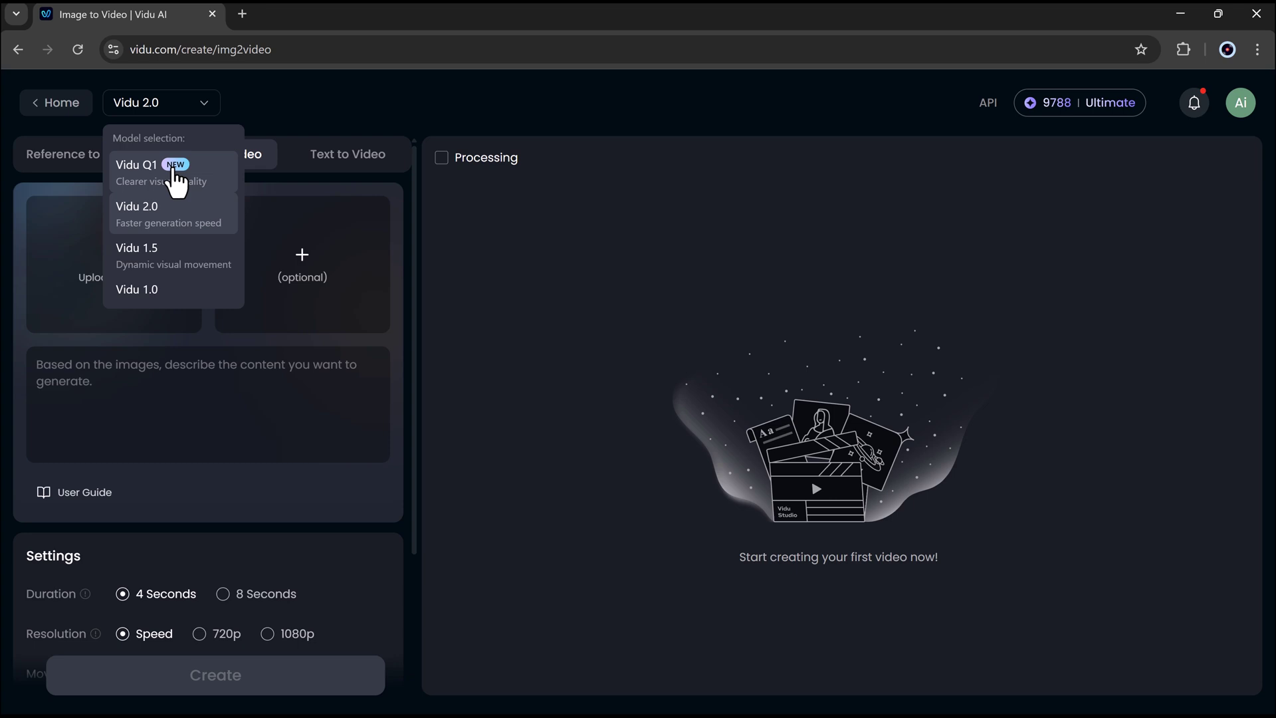
pyautogui.click(177, 174)
pyautogui.click(177, 105)
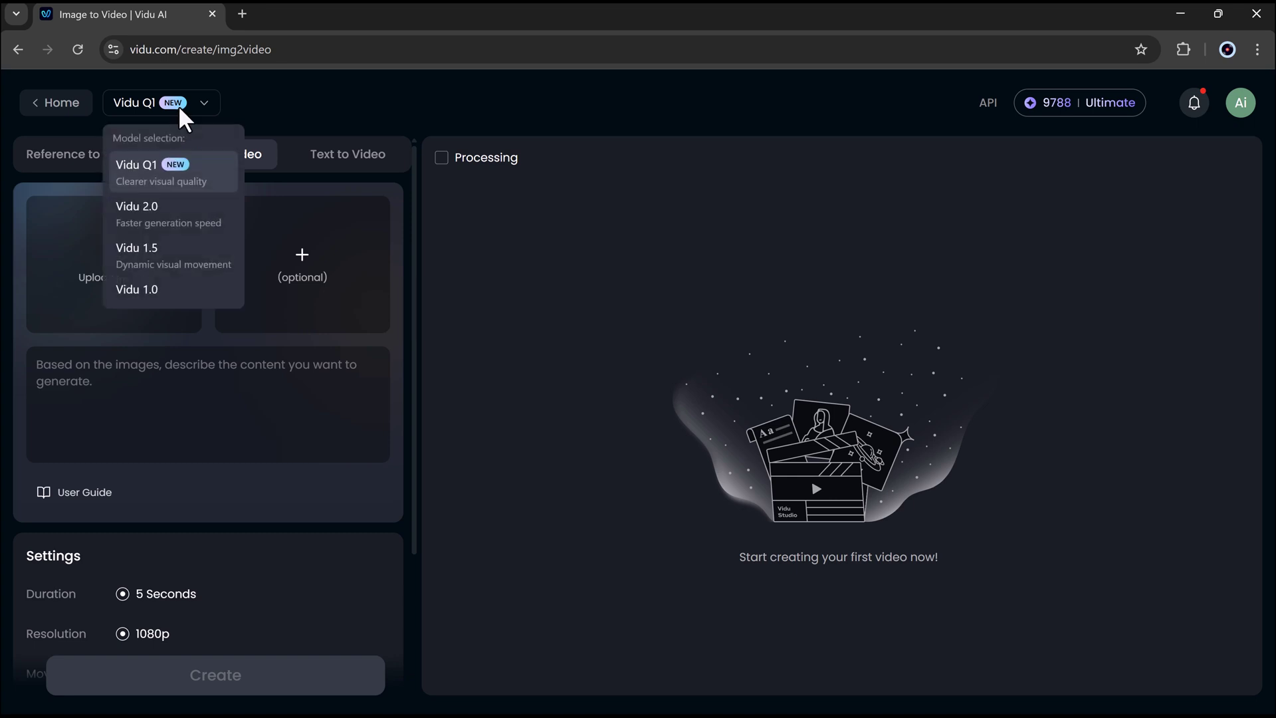
pyautogui.click(183, 190)
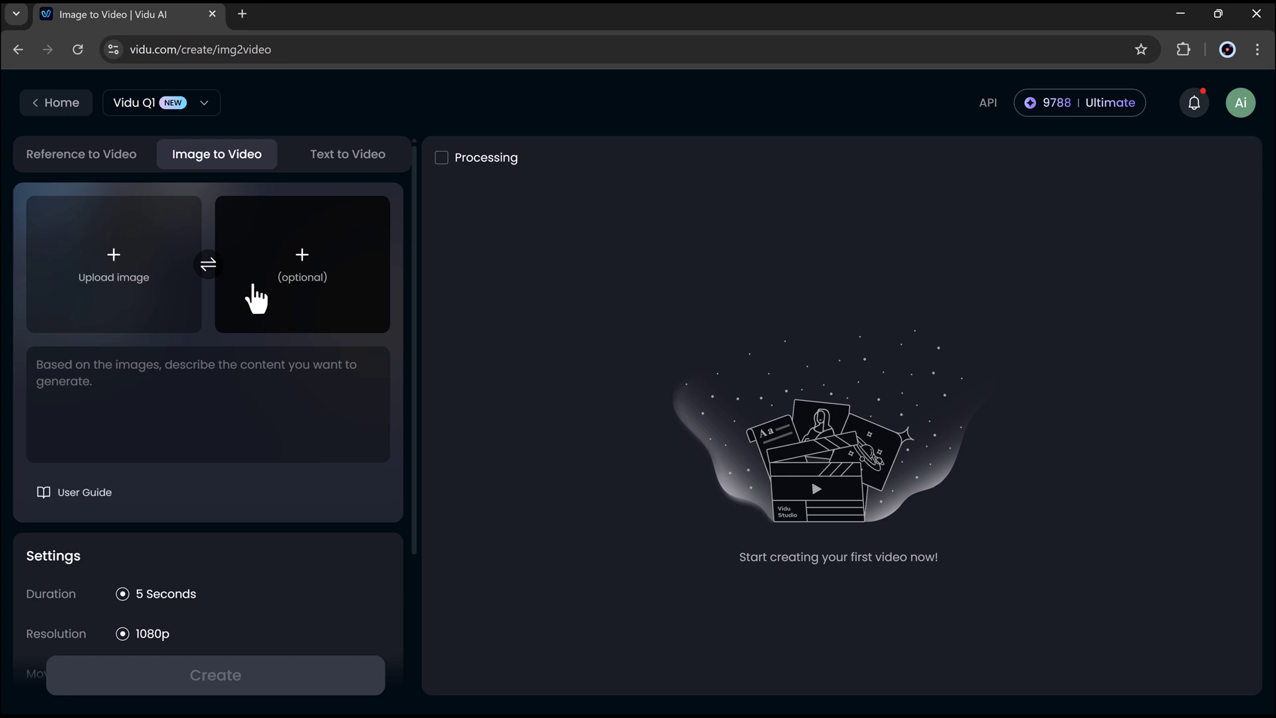
# - Upload the photo of the woman in a white T-shirt as the start image
pyautogui.click(114, 254)
pyautogui.click(205, 145)
pyautogui.doubleClick(205, 143)
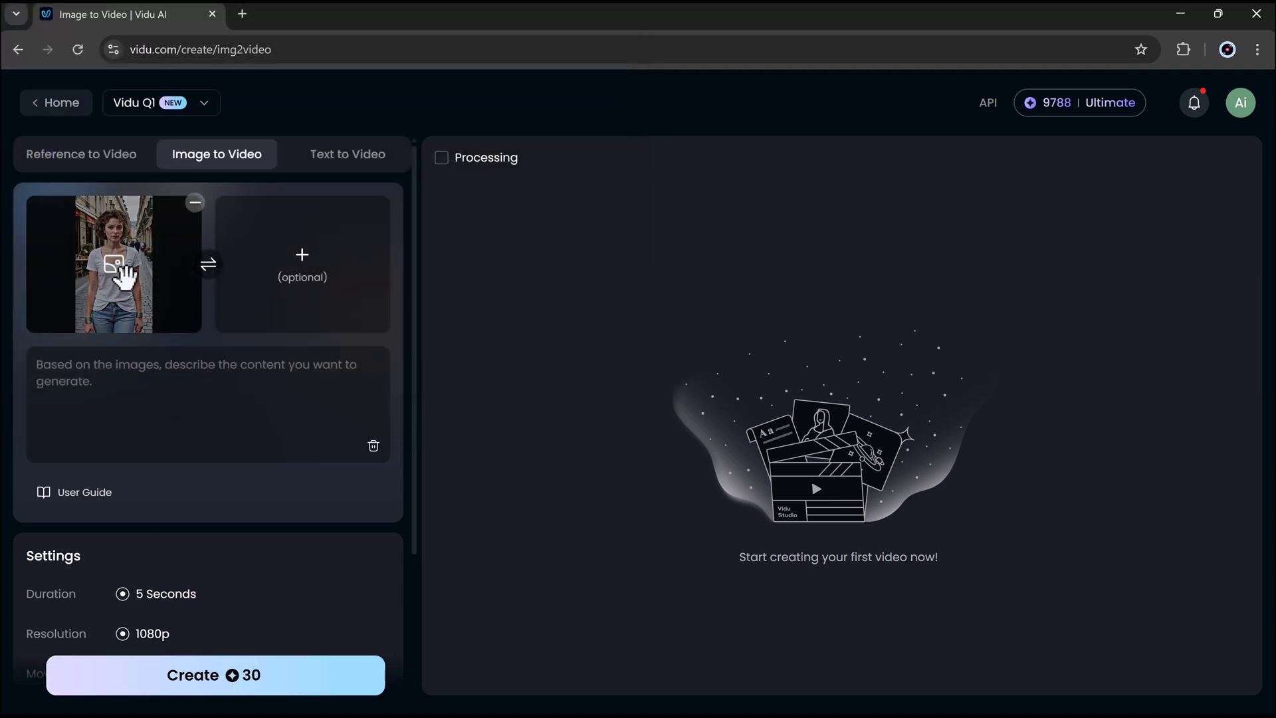
# - Enter the prompt 'Hair Flip, putting on a hat' and set Amount to 2
pyautogui.click(106, 381)
pyautogui.write('Hair Flip, putting on a hat')
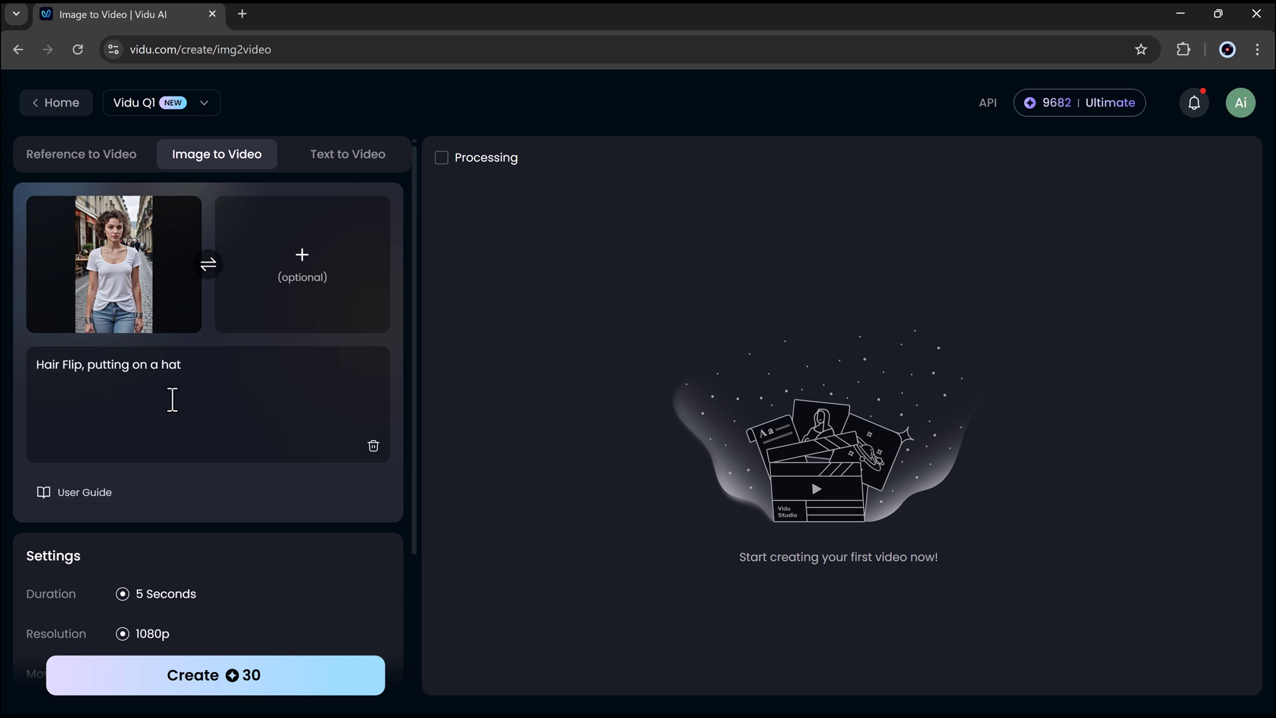
pyautogui.scroll(-3, 172, 399)
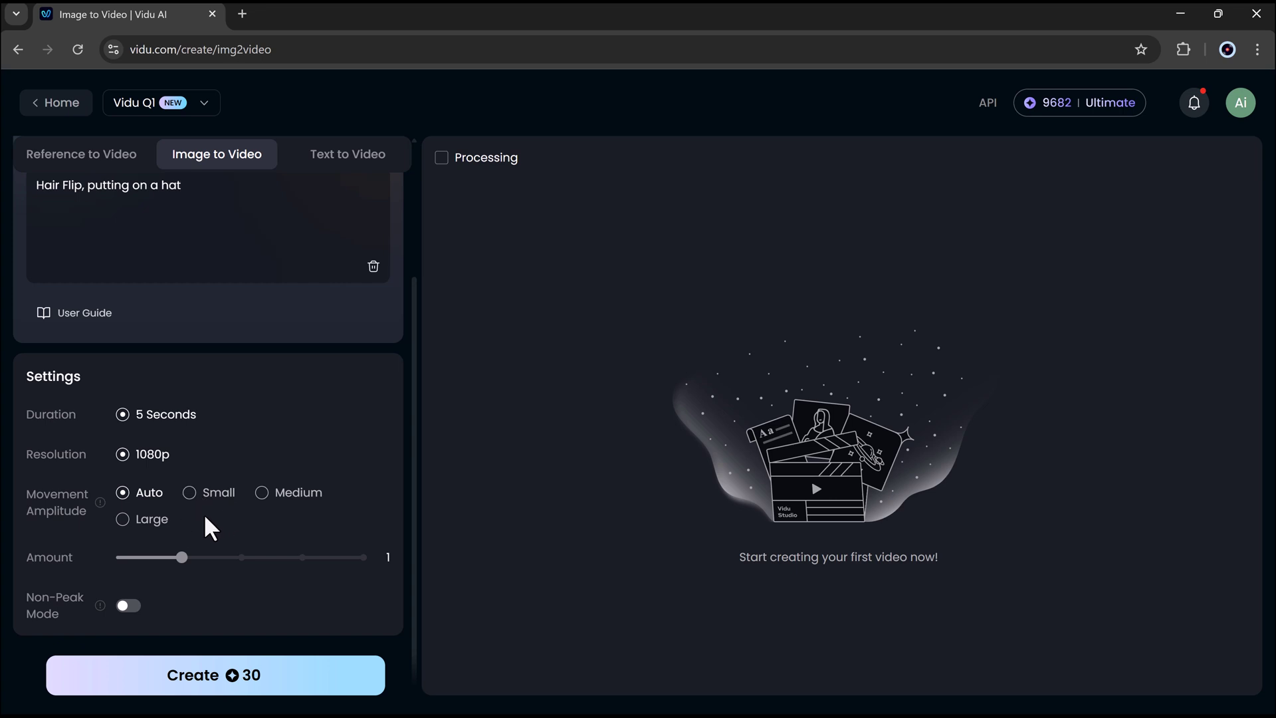
pyautogui.click(241, 561)
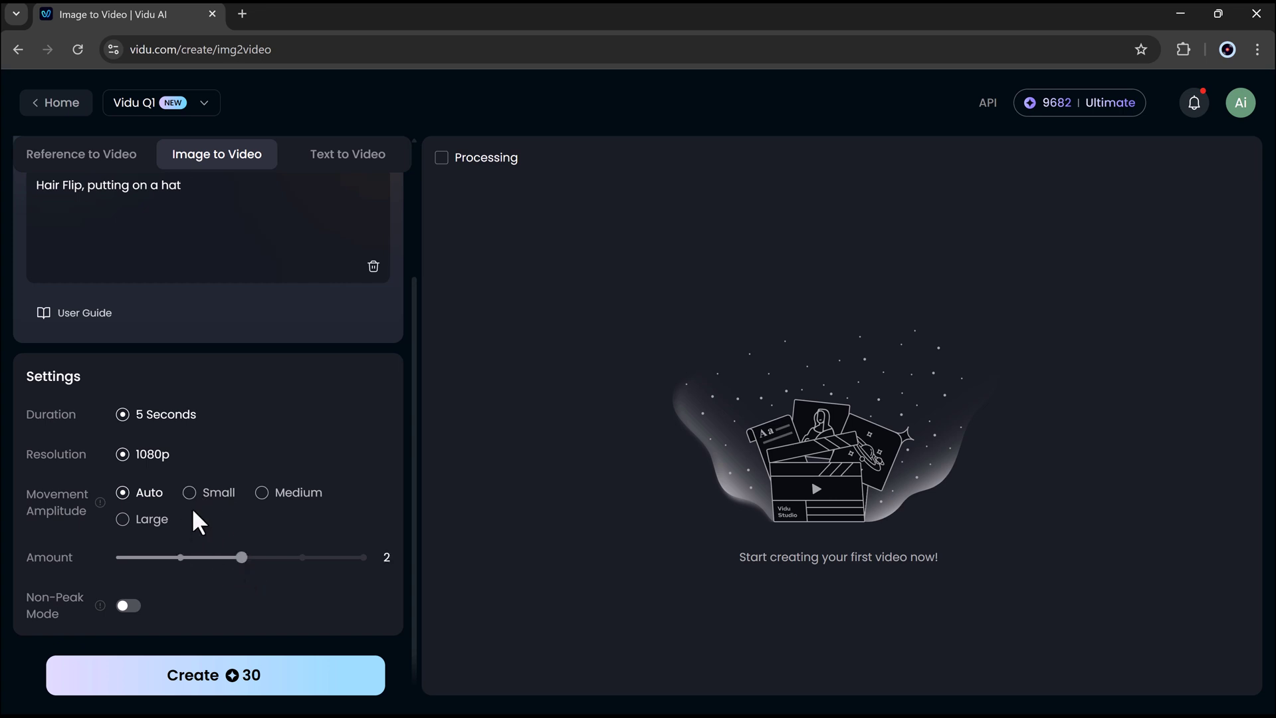
# - Generate the two hair-flip clips, open one in details, and download it as MP4
pyautogui.click(216, 677)
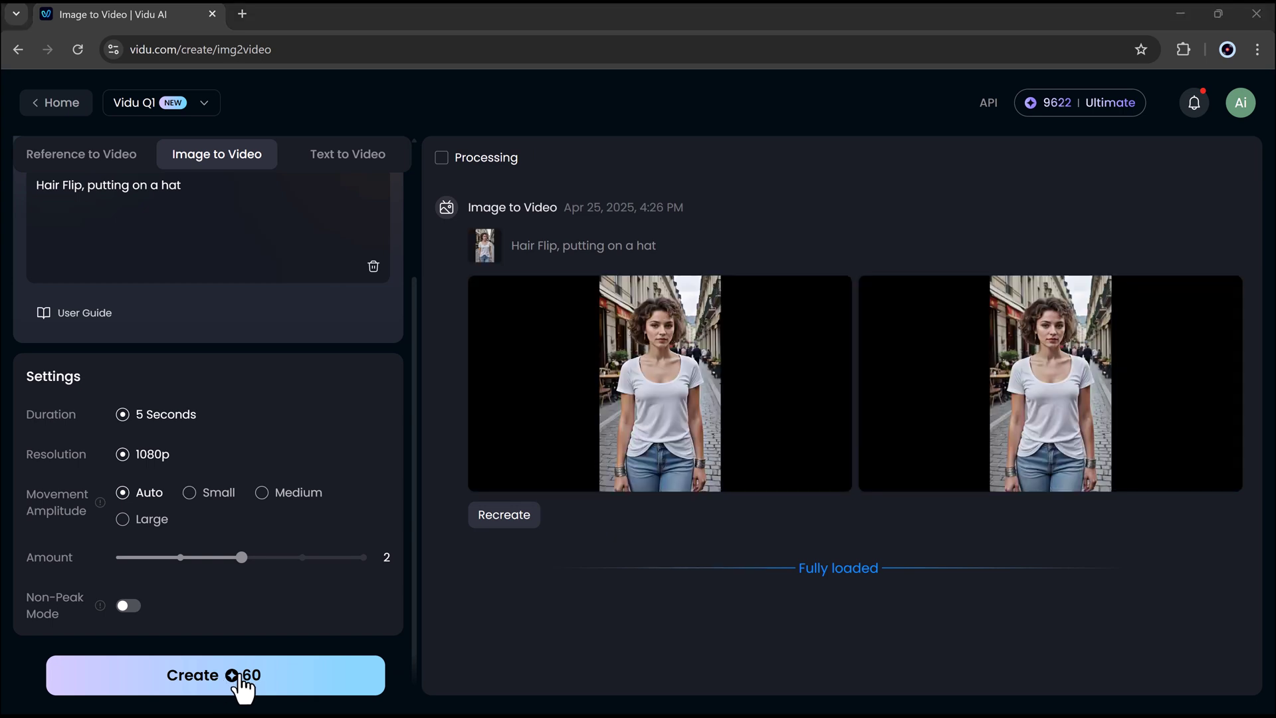
pyautogui.moveTo(684, 408)
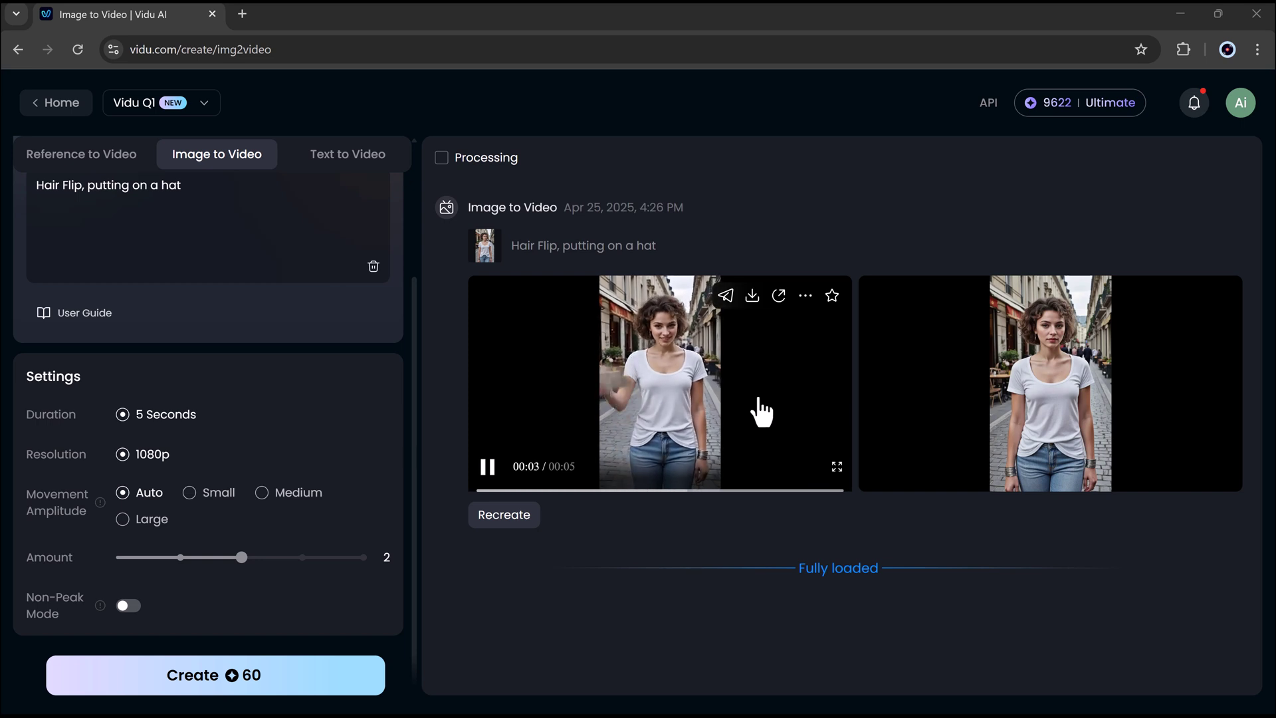
pyautogui.click(1022, 427)
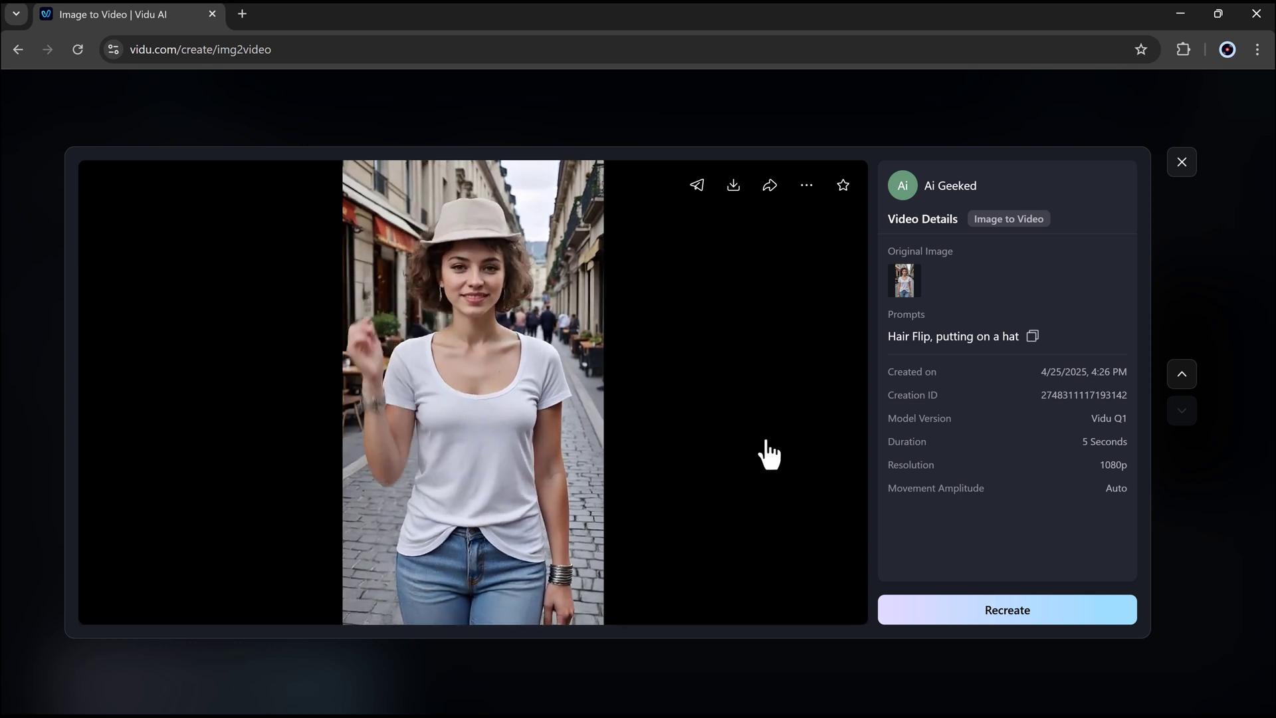
pyautogui.moveTo(735, 199)
pyautogui.click(728, 145)
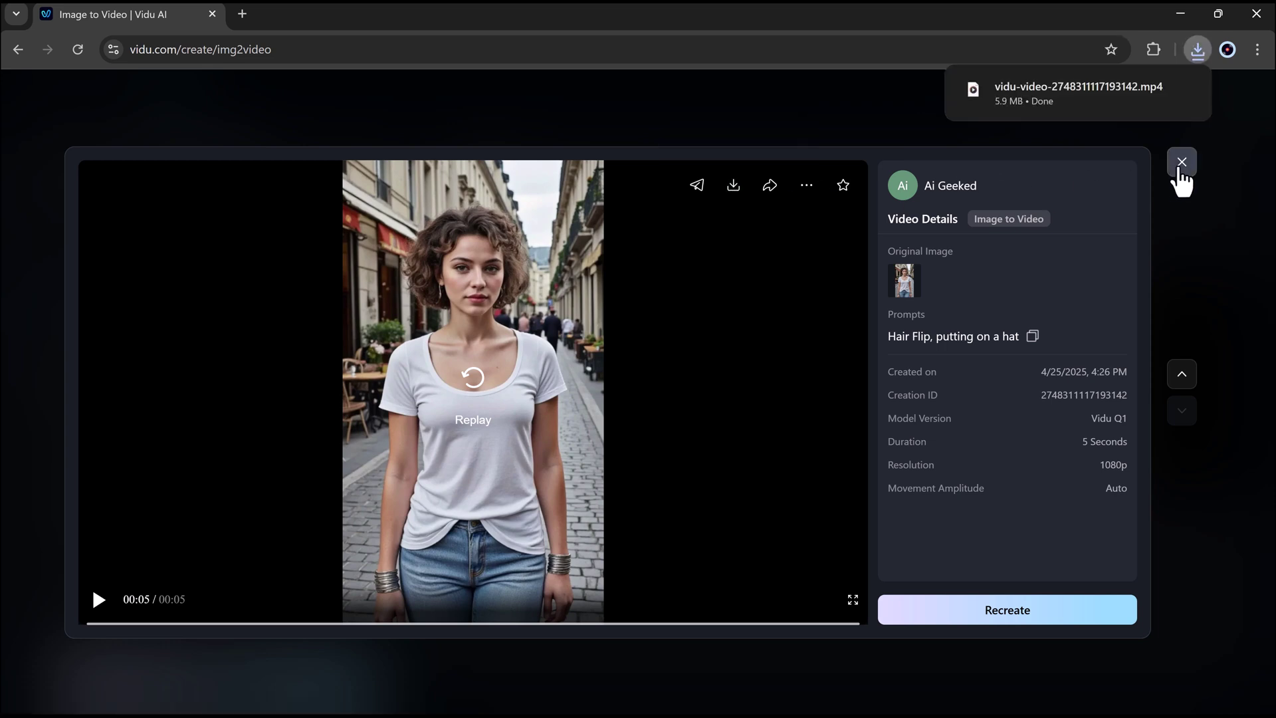
# - On Text to Video, paste the snowy lighthouse blizzard prompt and keep the General style
pyautogui.click(1181, 167)
pyautogui.click(318, 159)
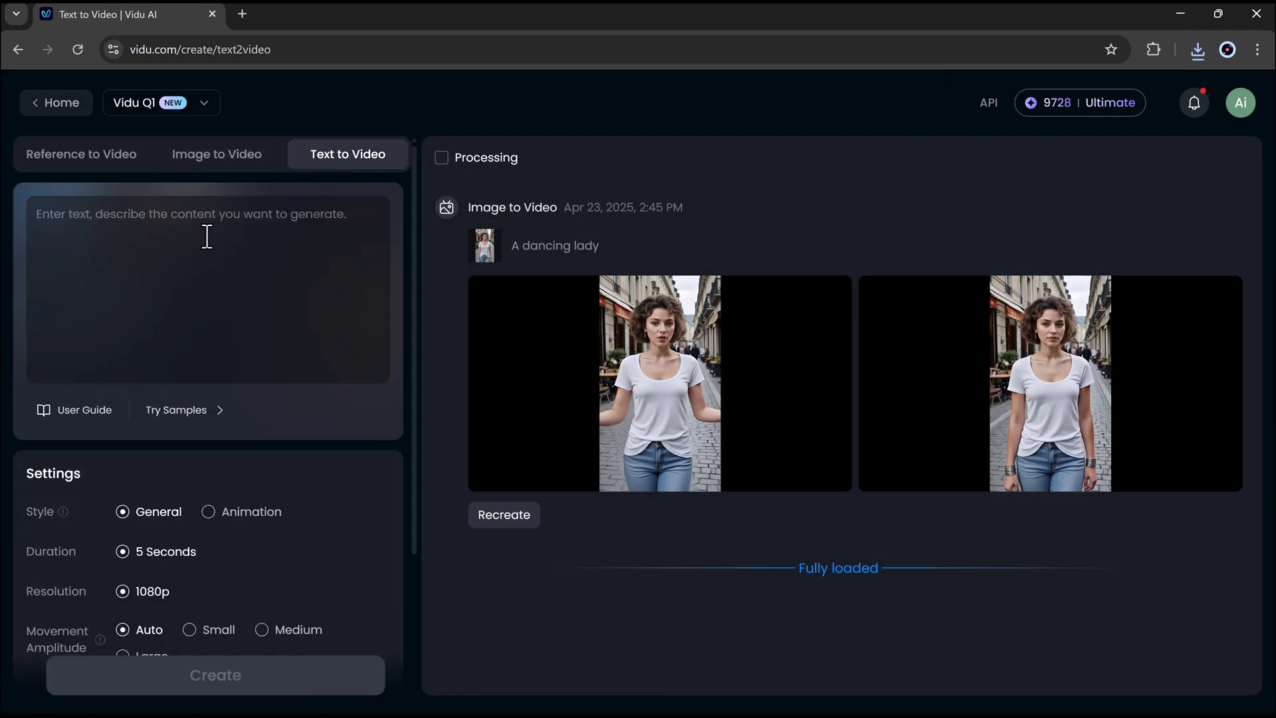
pyautogui.hotkey('ctrl', 'v')
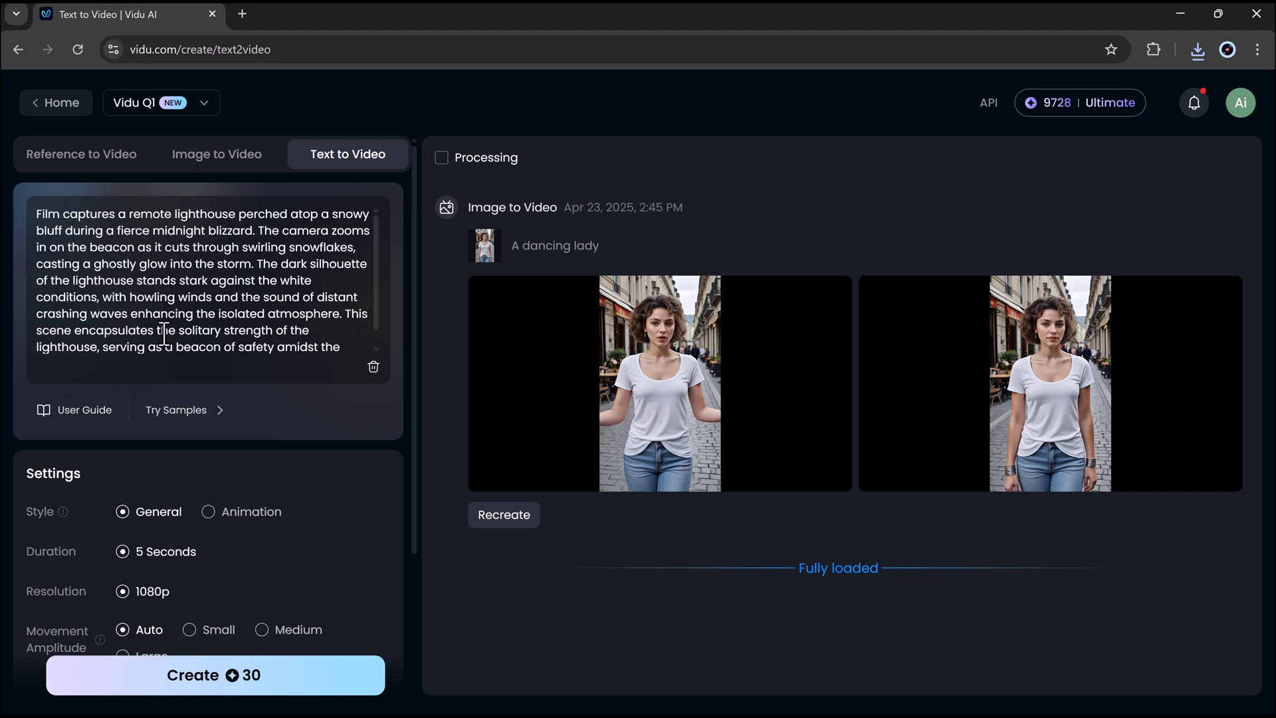
pyautogui.scroll(-2, 164, 335)
pyautogui.scroll(2, 165, 335)
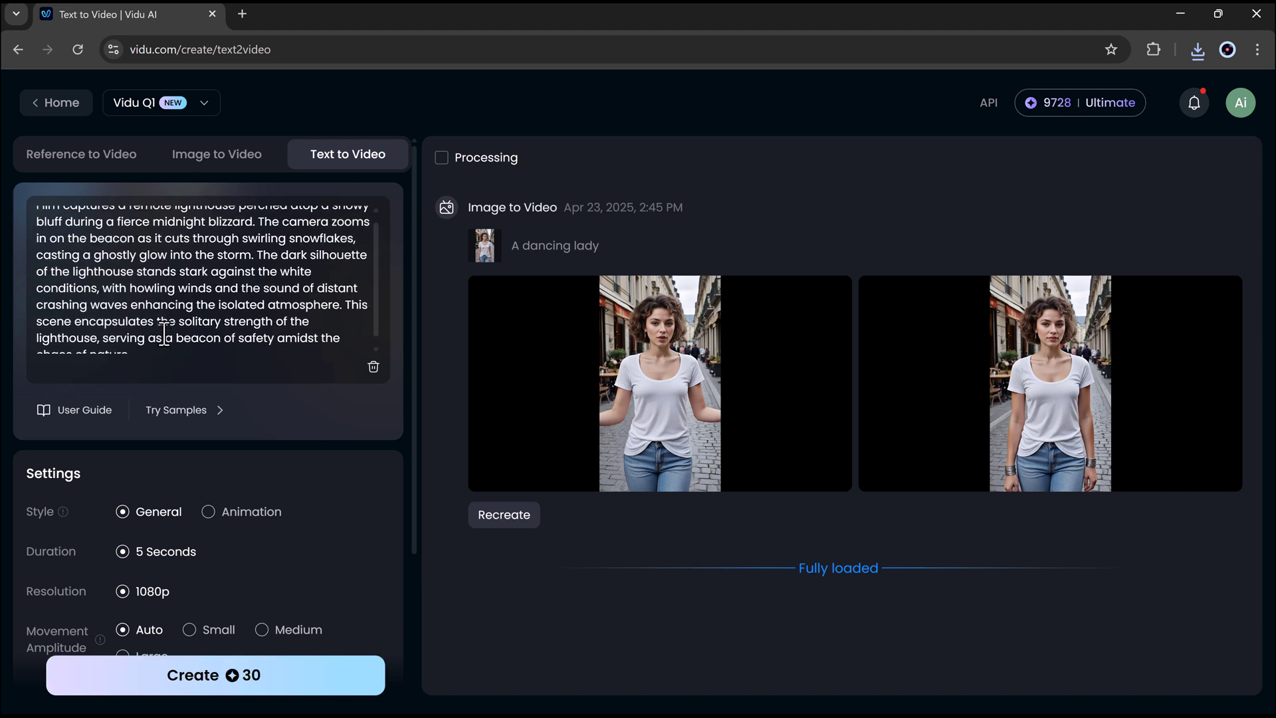
pyautogui.scroll(-4, 245, 437)
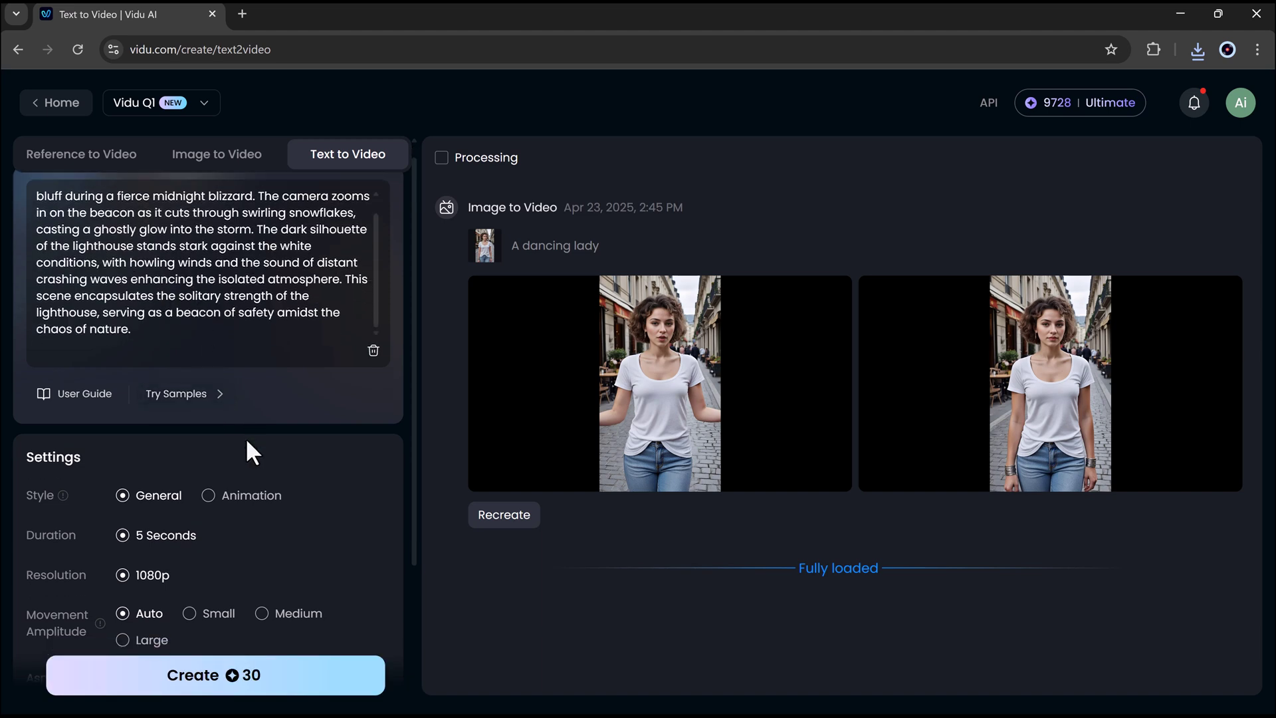
pyautogui.click(208, 332)
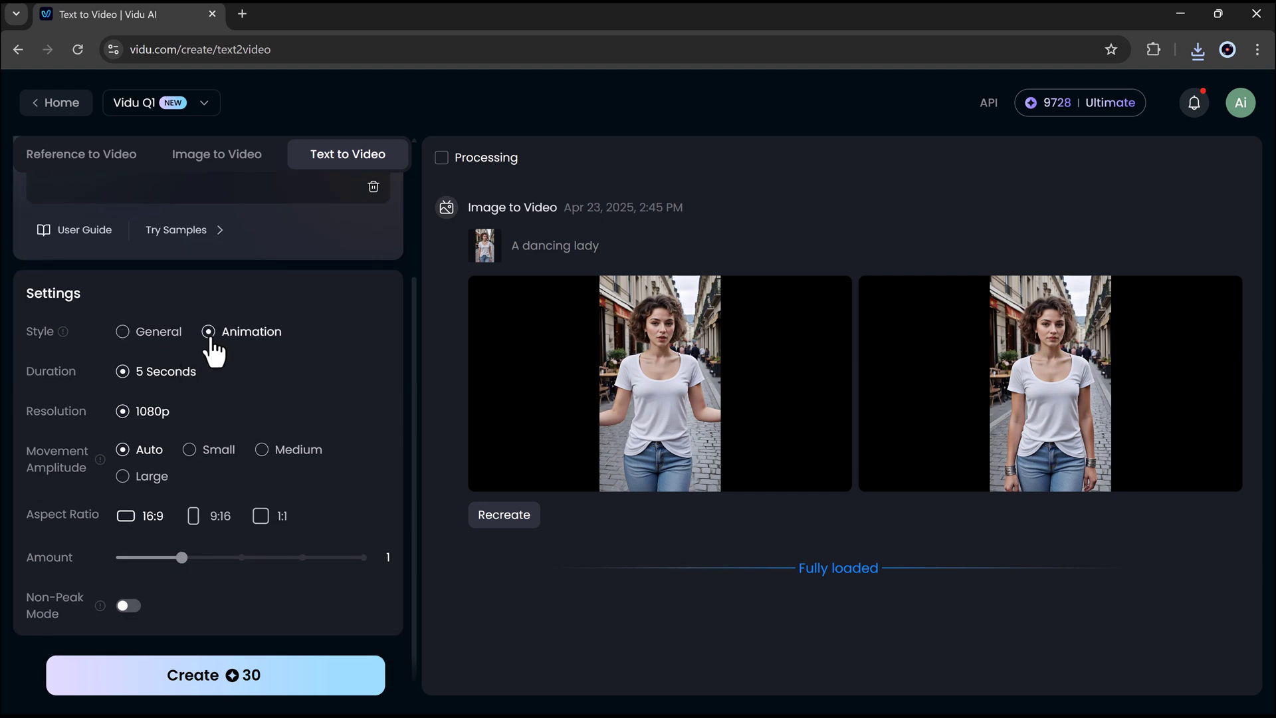
pyautogui.click(122, 333)
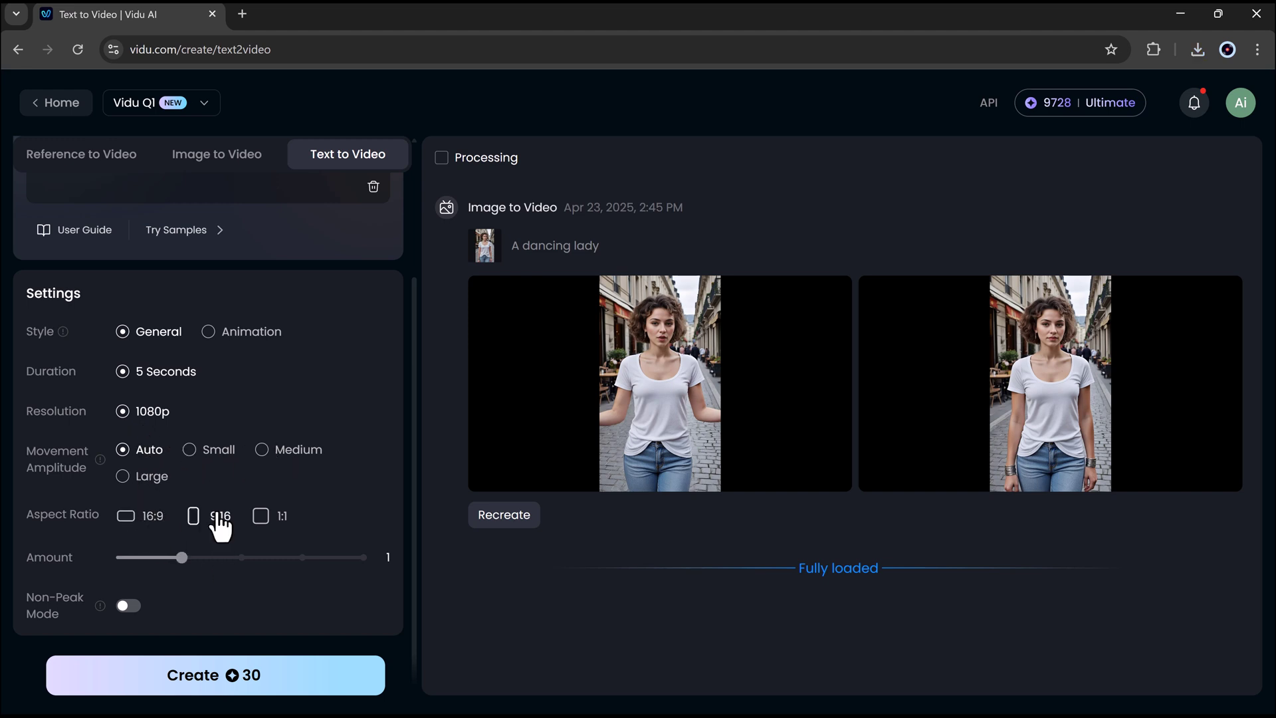
# - Create the 5-second lighthouse blizzard clip for 30 credits
pyautogui.click(221, 678)
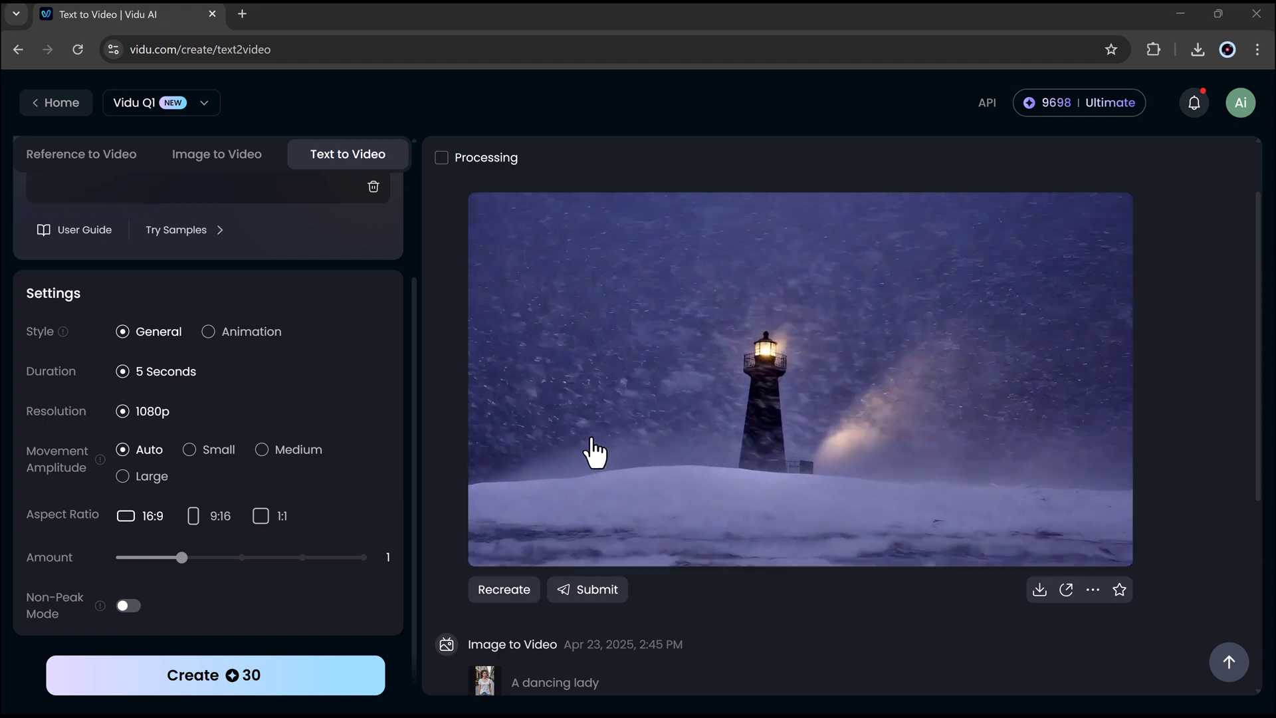
# - Switch to Reference to Video and keep Vidu 2.0 as the model
pyautogui.click(97, 159)
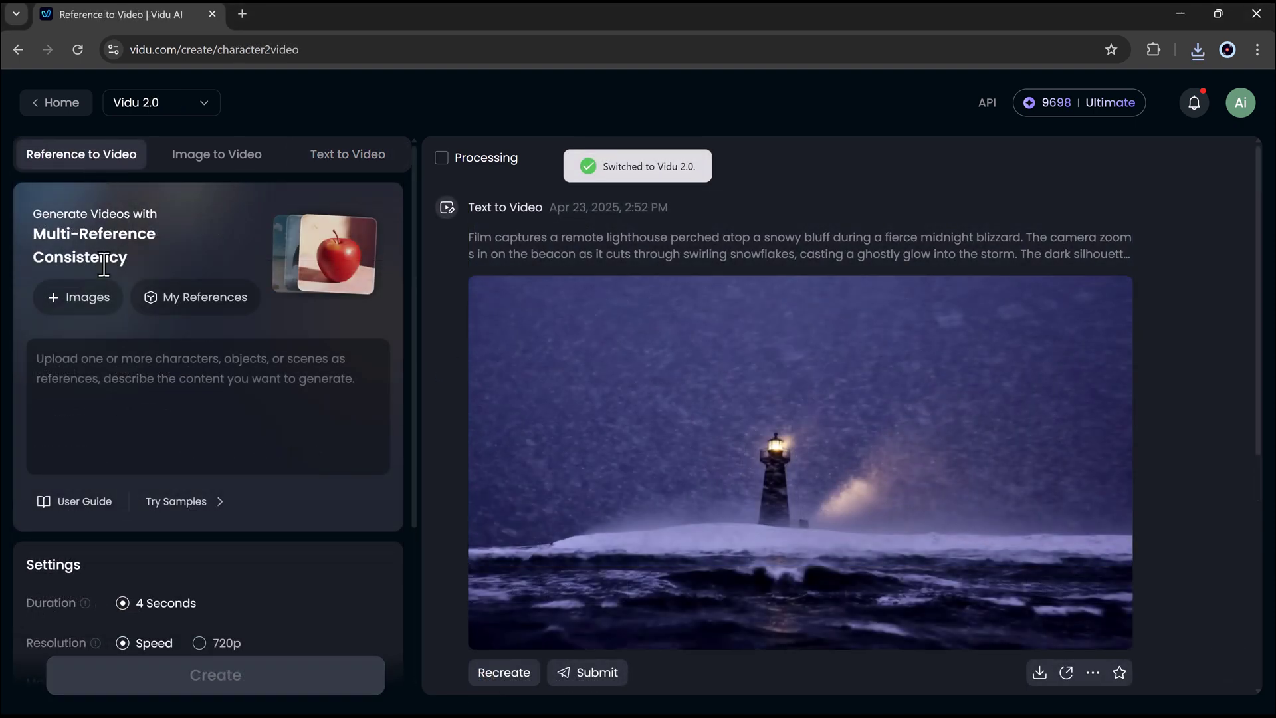
pyautogui.click(117, 113)
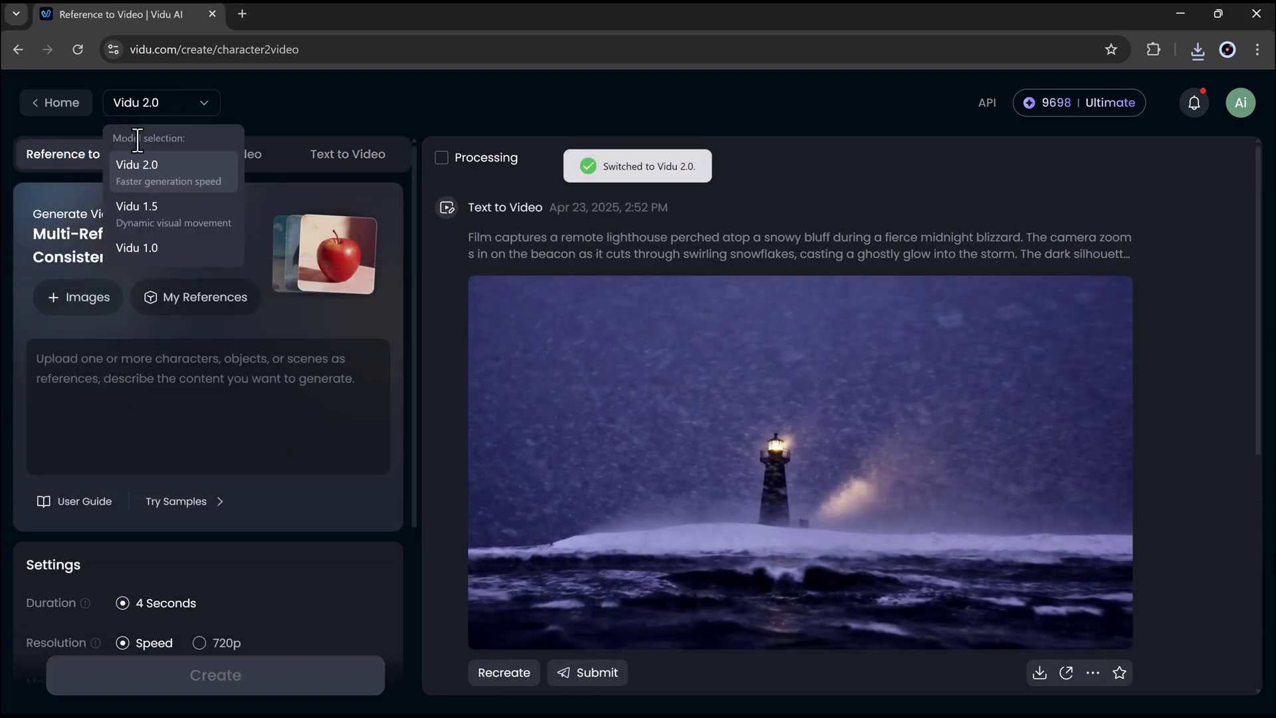
pyautogui.click(172, 174)
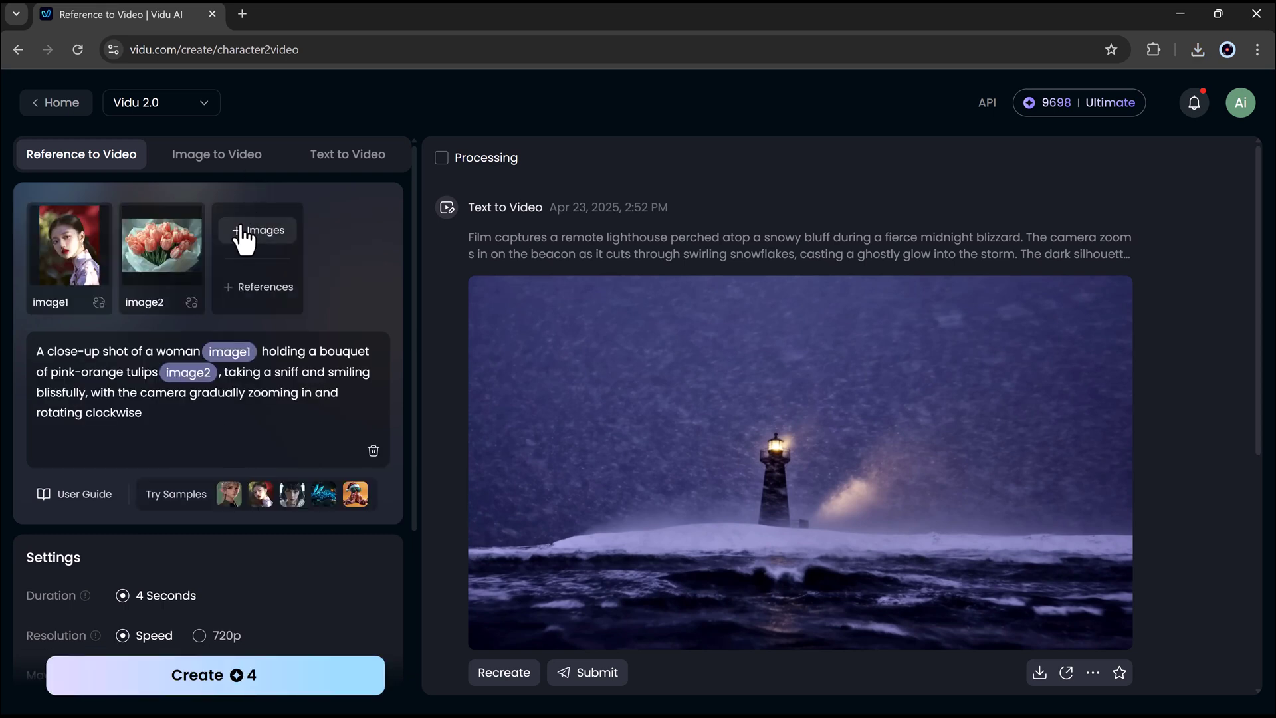
# - Keep default resolution and Auto movement amplitude, set Amount to 2, and create the tulip clips
pyautogui.moveTo(98, 252)
pyautogui.scroll(-3, 179, 465)
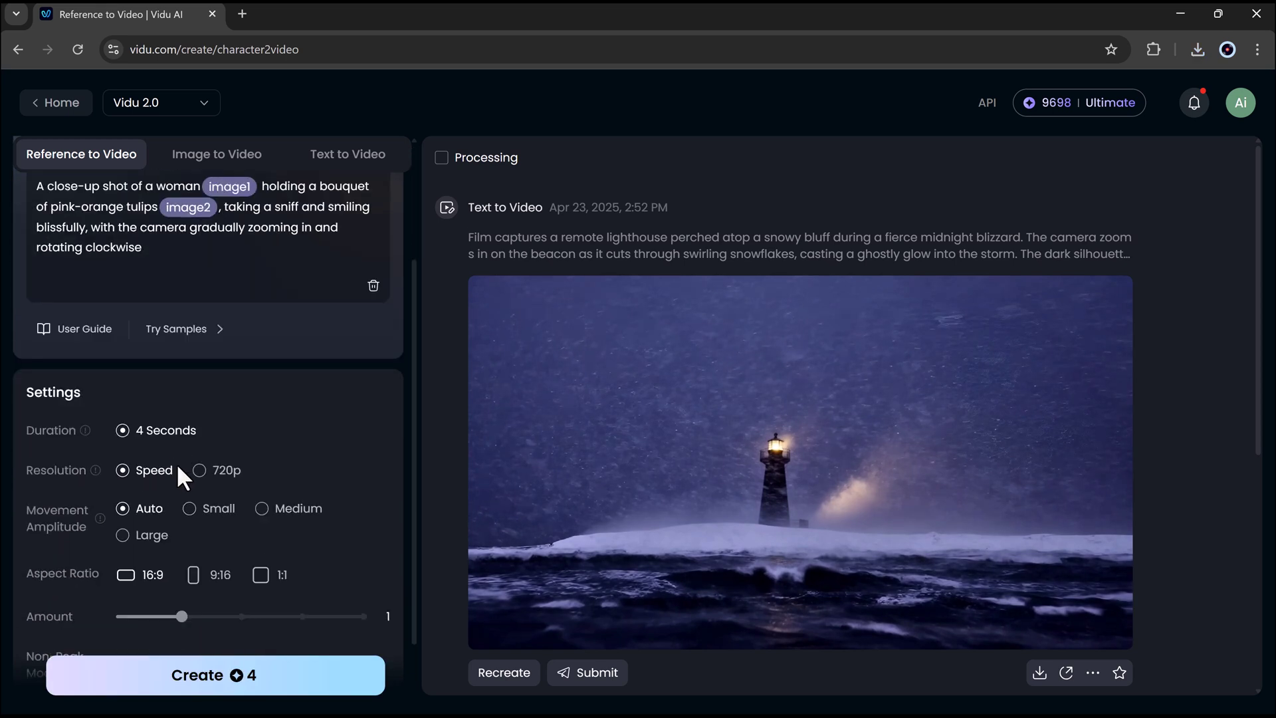
pyautogui.click(200, 411)
pyautogui.click(153, 413)
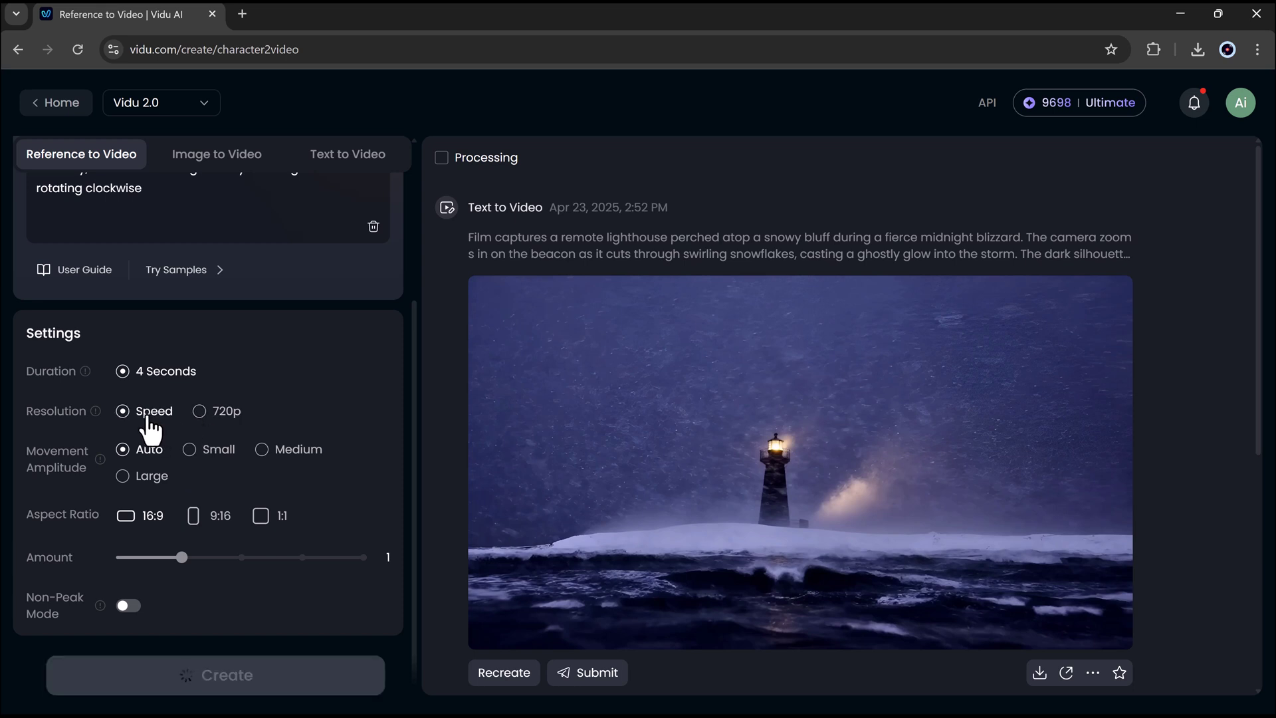
pyautogui.click(190, 450)
pyautogui.click(149, 452)
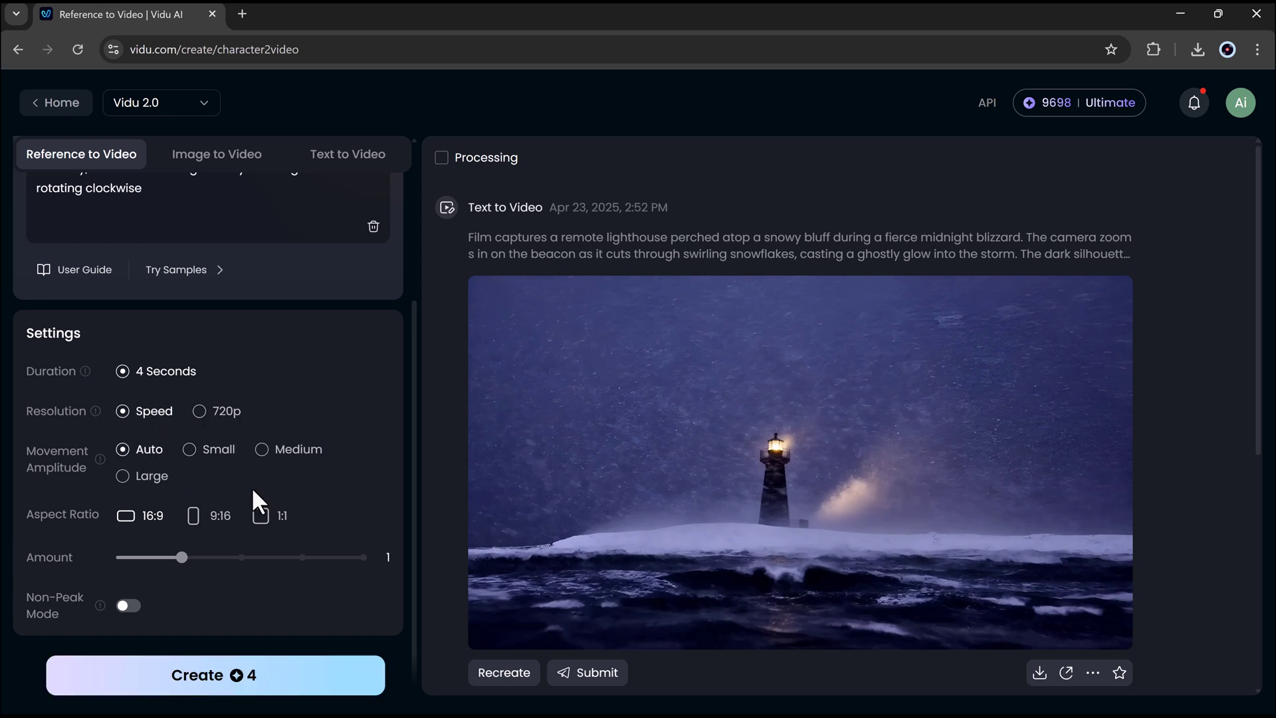
pyautogui.click(242, 557)
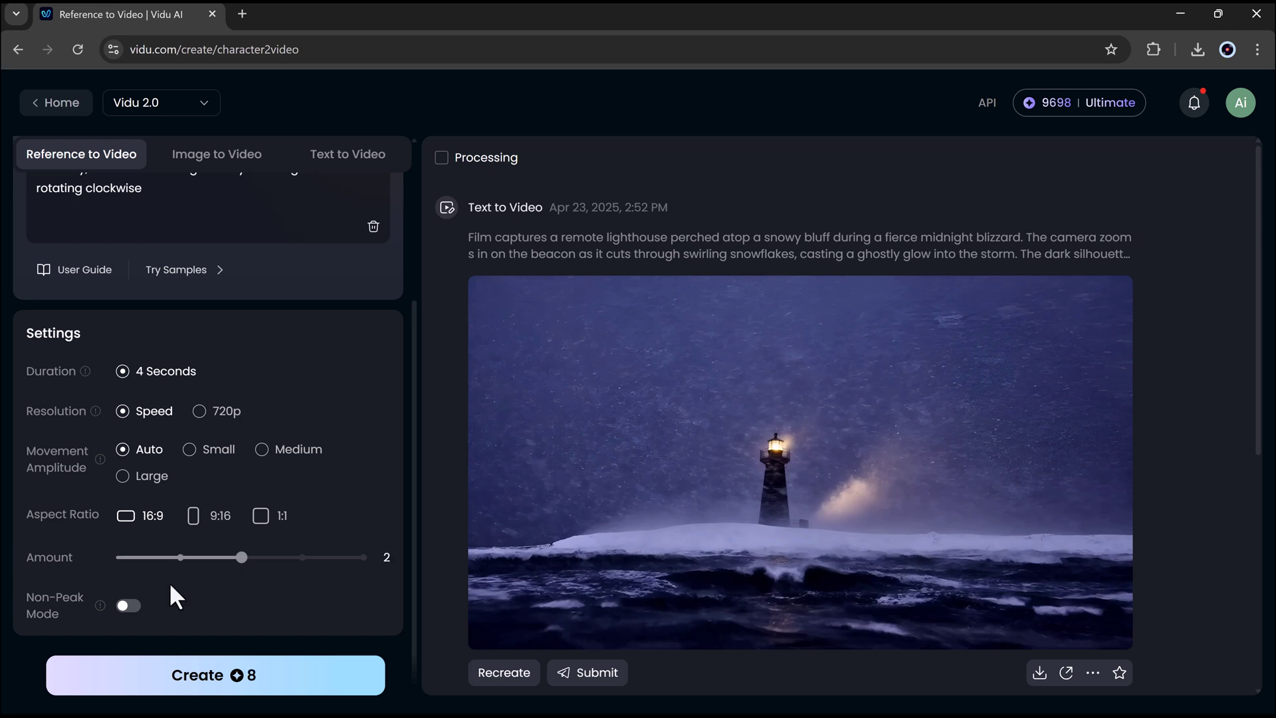
pyautogui.click(214, 676)
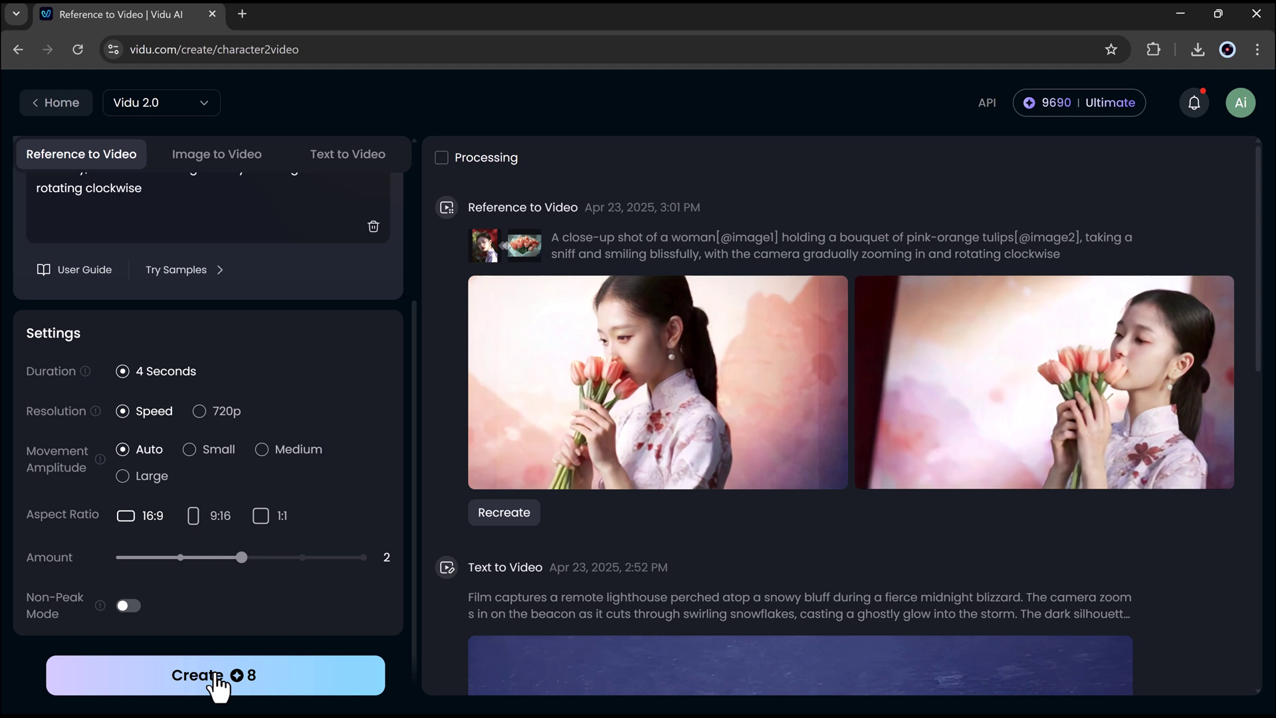
# - Download the first tulip clip without watermark, then go to AI Sound Effects
pyautogui.moveTo(661, 399)
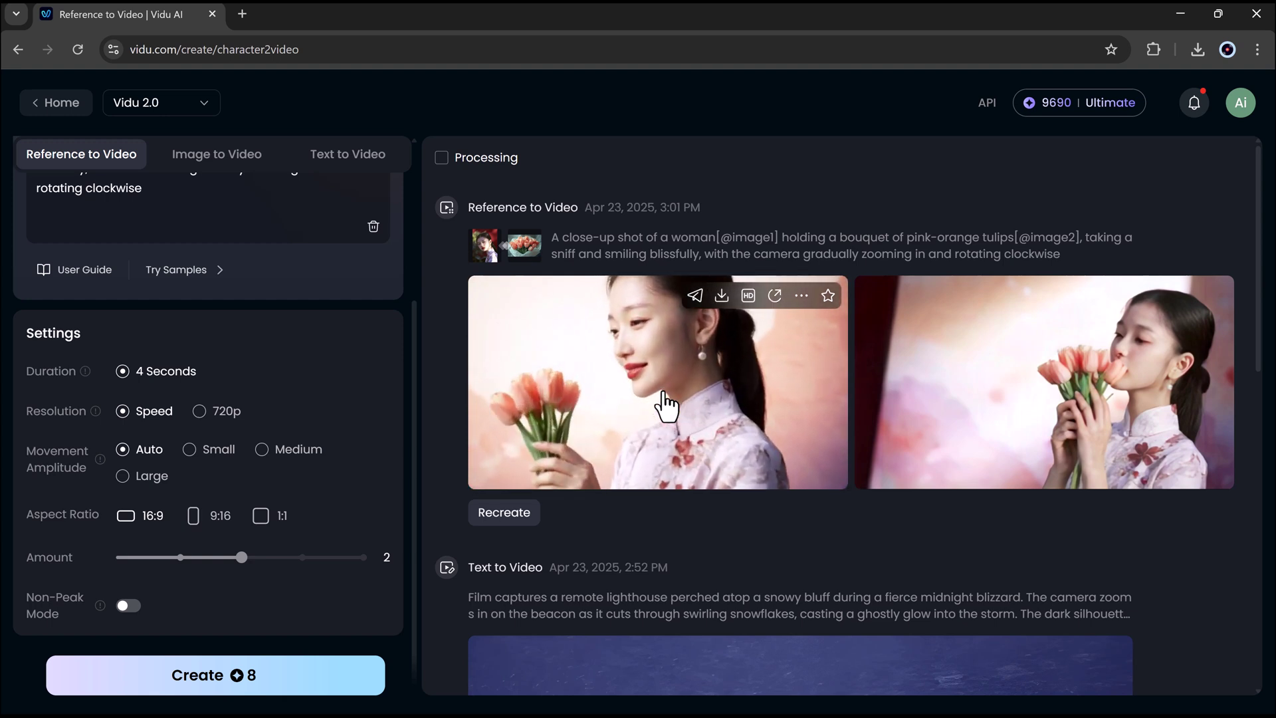
pyautogui.moveTo(1063, 406)
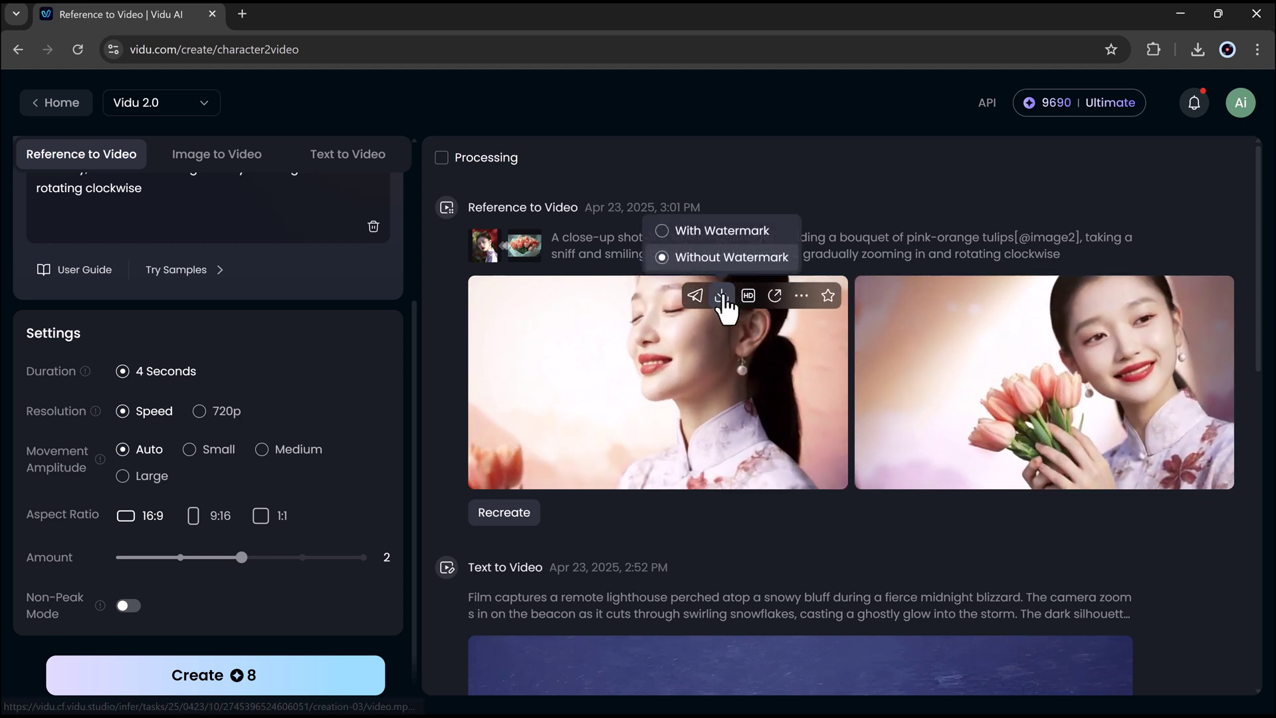
pyautogui.click(723, 298)
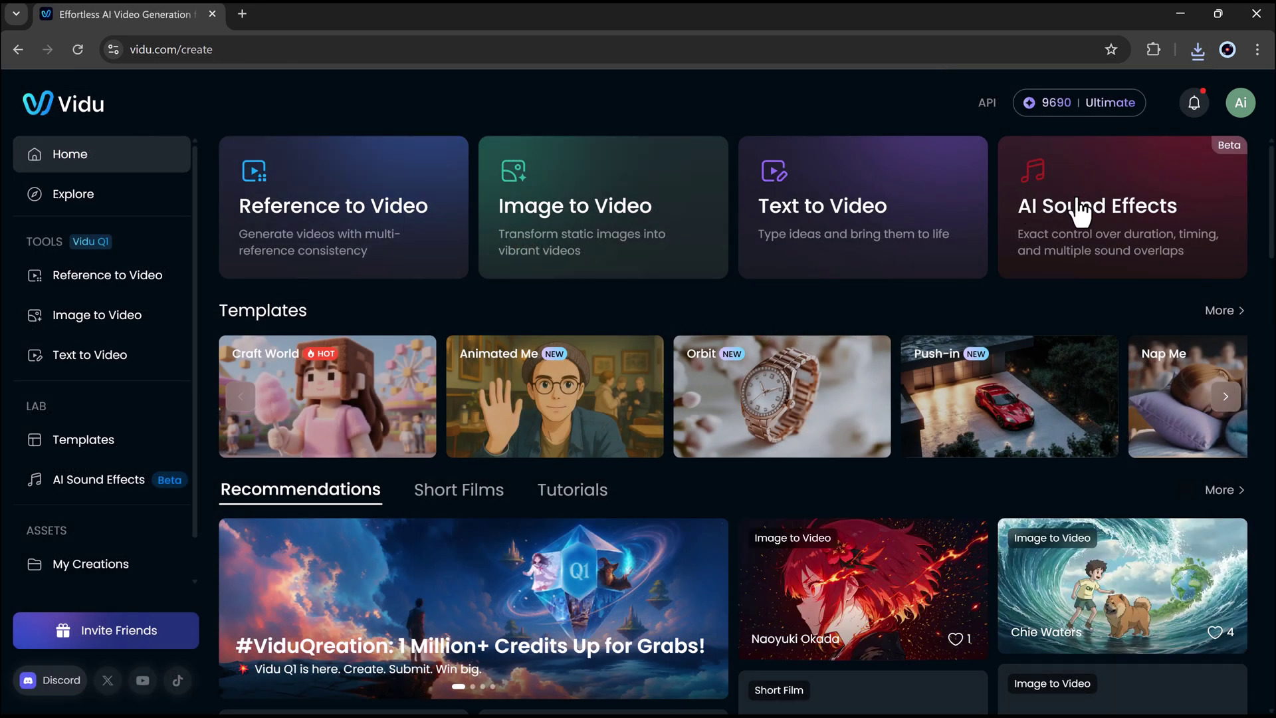
pyautogui.click(1090, 223)
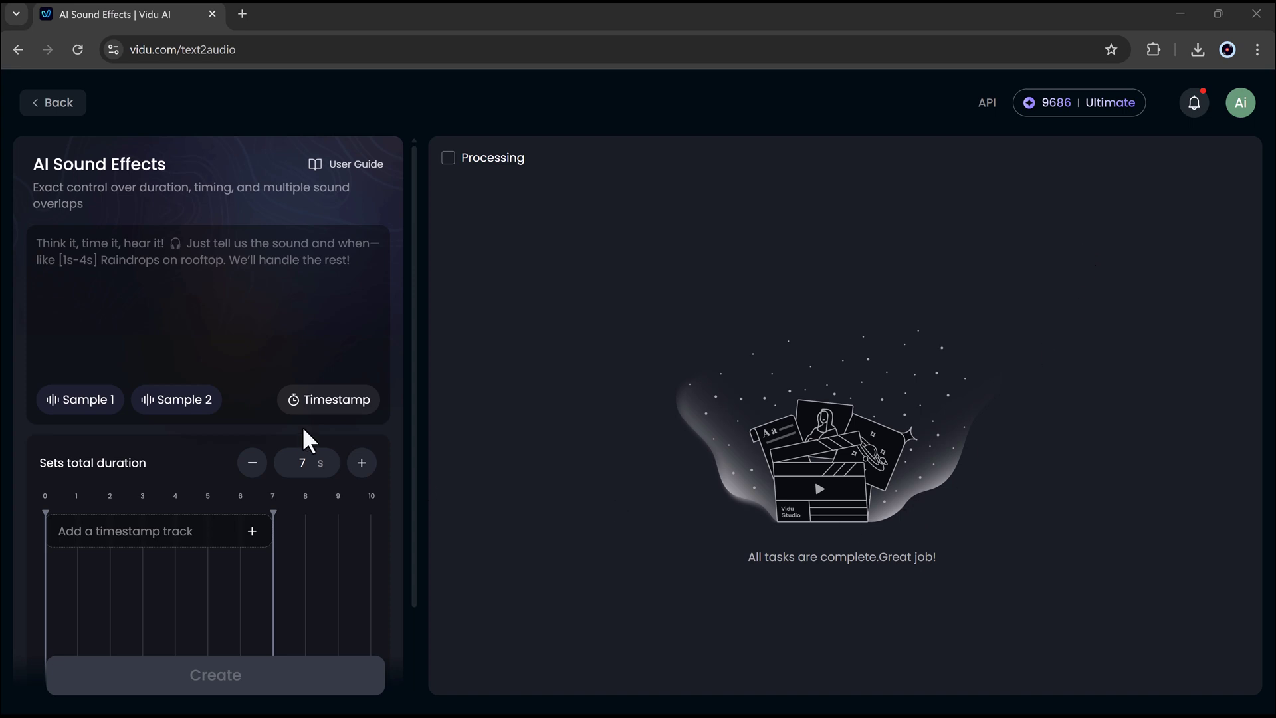
# - Create a sound of typing keyboards (0–6 s) layered with crashing ocean waves (2–6 s)
pyautogui.click(159, 286)
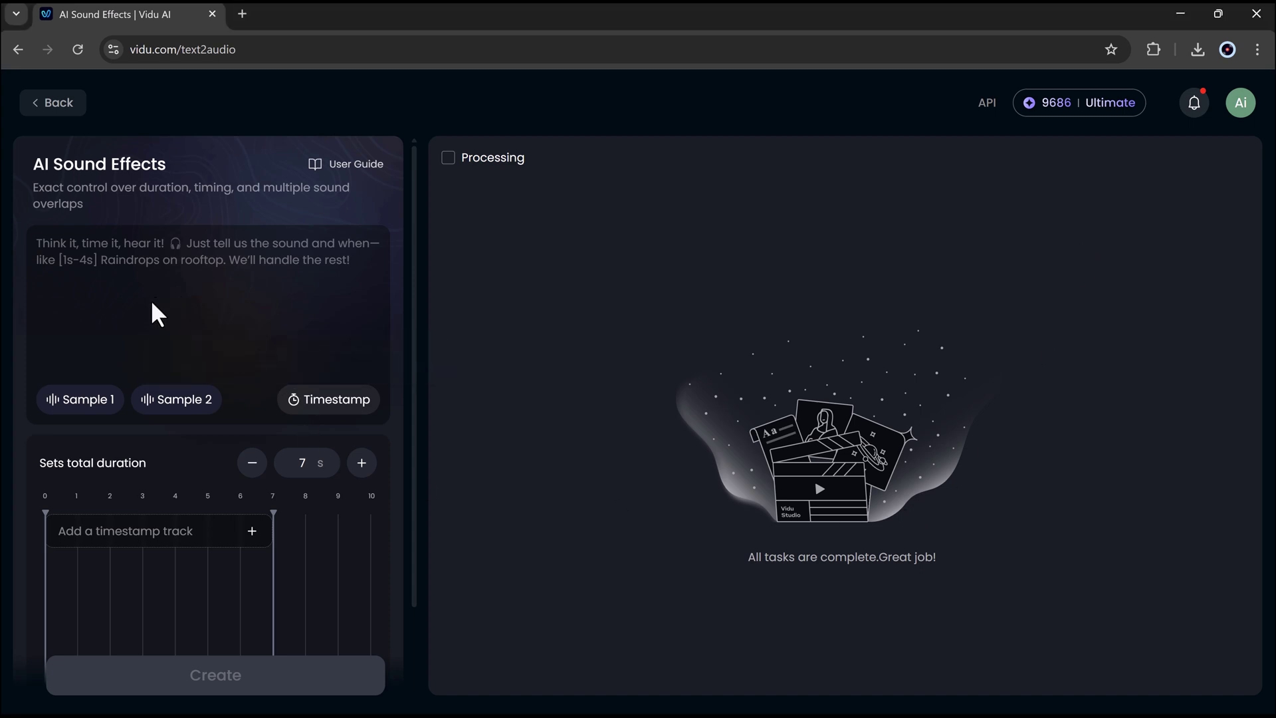
pyautogui.write('[0s-4s] typing keyboards [4s-6s] ocean, big waves, crashing in on the beach, swells')
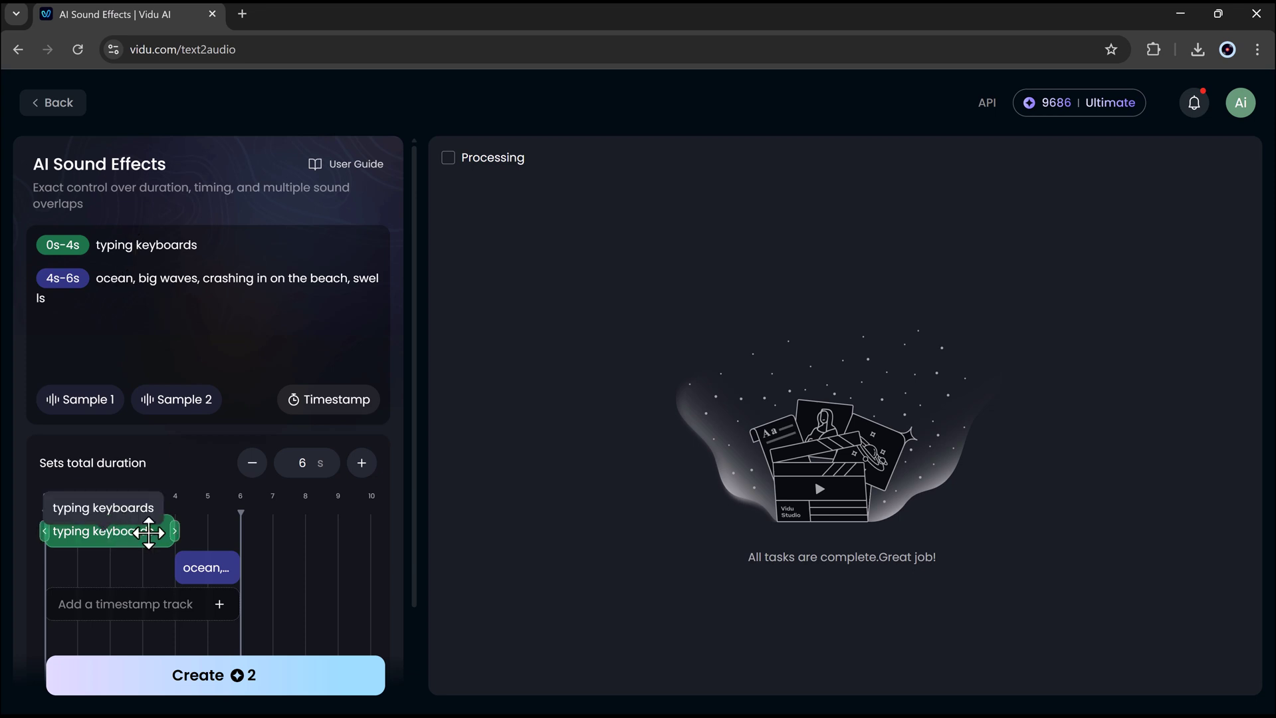
pyautogui.moveTo(173, 530); pyautogui.dragTo(305, 531)
pyautogui.moveTo(168, 571); pyautogui.dragTo(112, 570)
pyautogui.moveTo(305, 531); pyautogui.dragTo(240, 531)
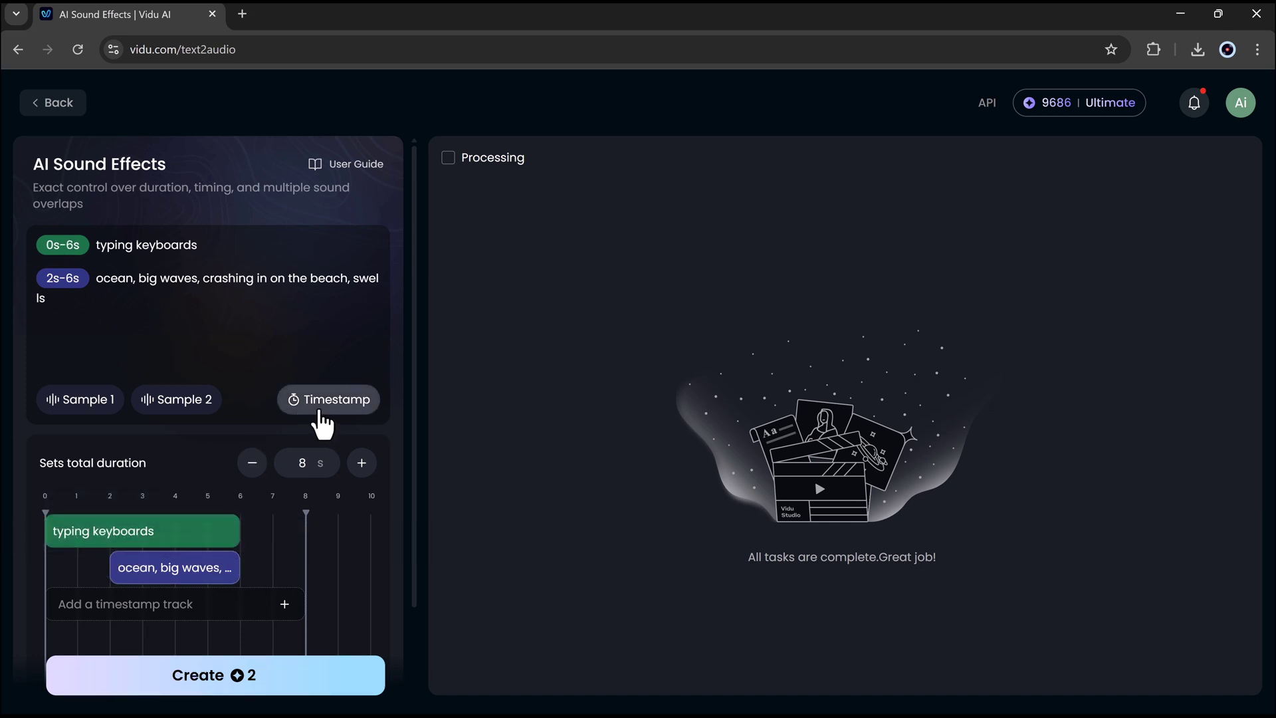
pyautogui.click(228, 676)
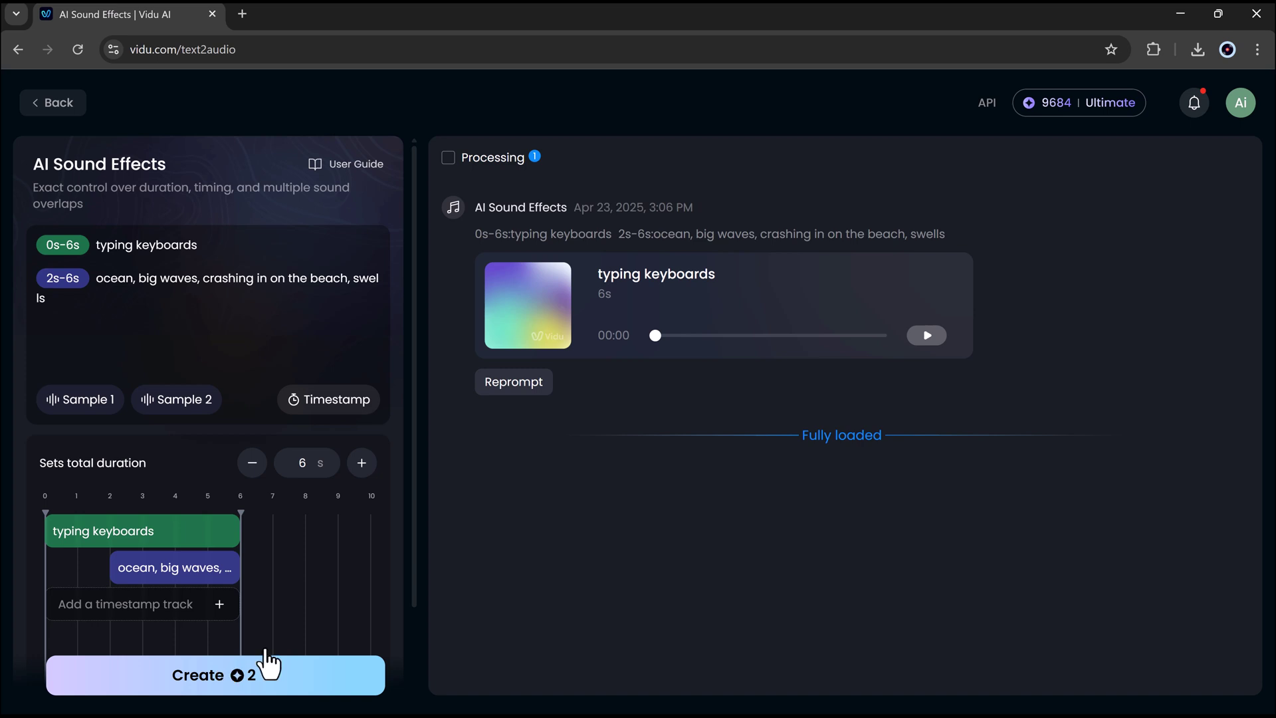
# - Preview the typing sound, then generate and play a 6 s cat-meow effect with raindrops at 1–5 s
pyautogui.click(560, 313)
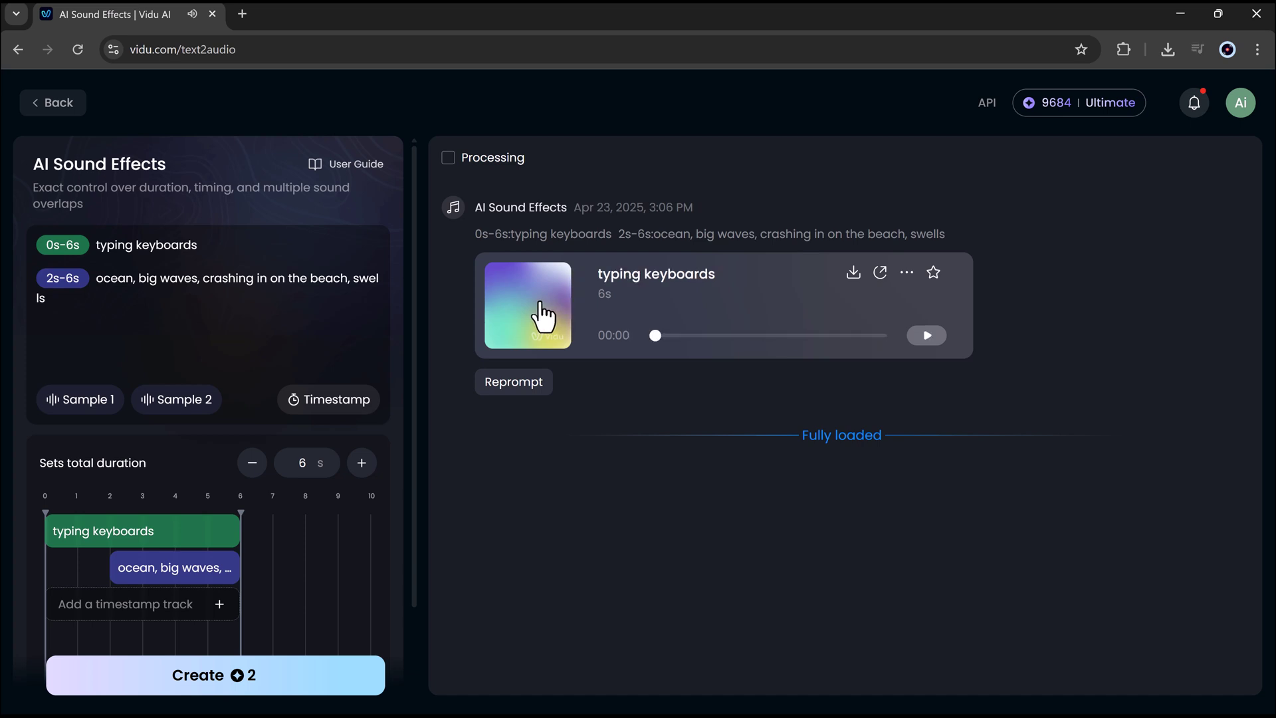
pyautogui.click(515, 386)
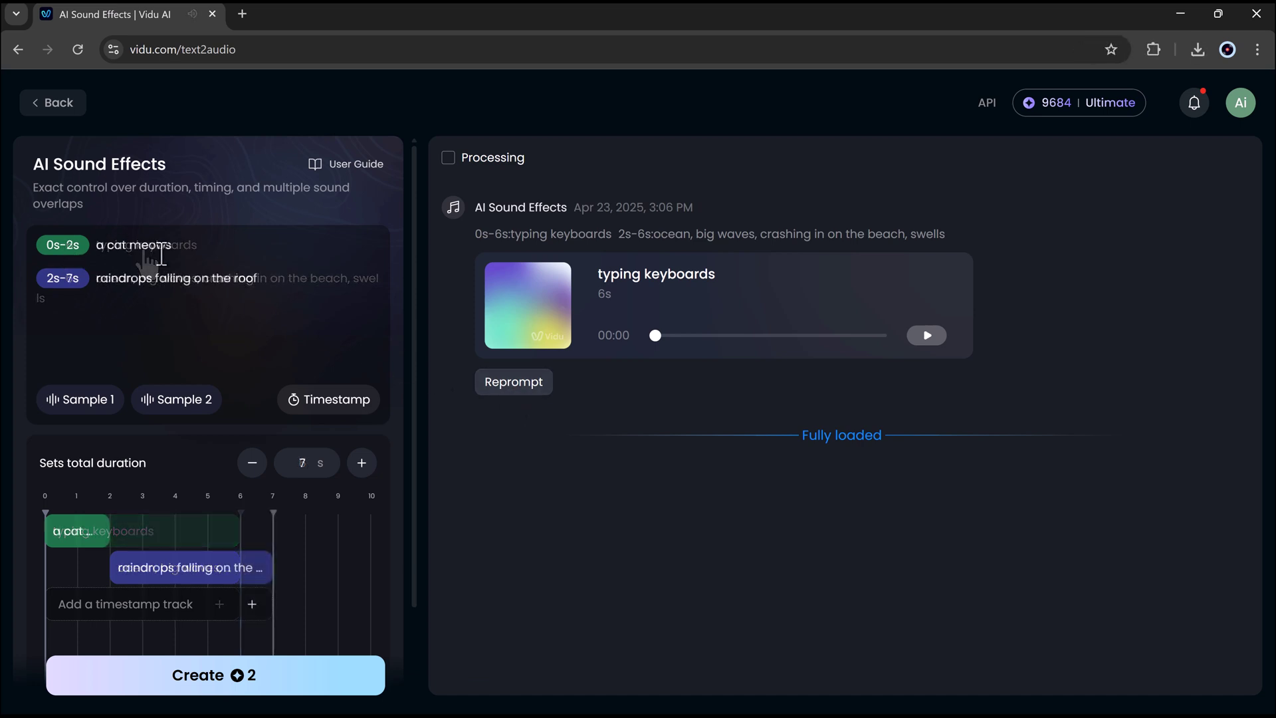
pyautogui.moveTo(108, 531); pyautogui.dragTo(194, 570)
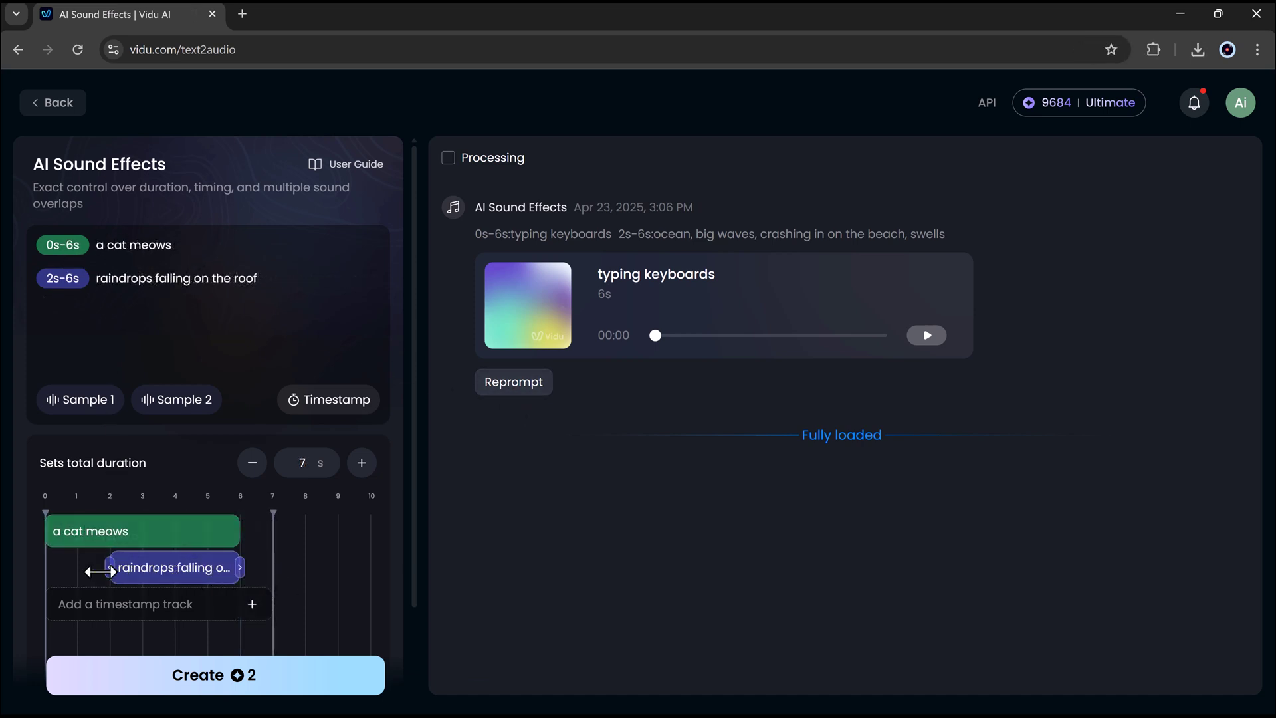
pyautogui.click(241, 674)
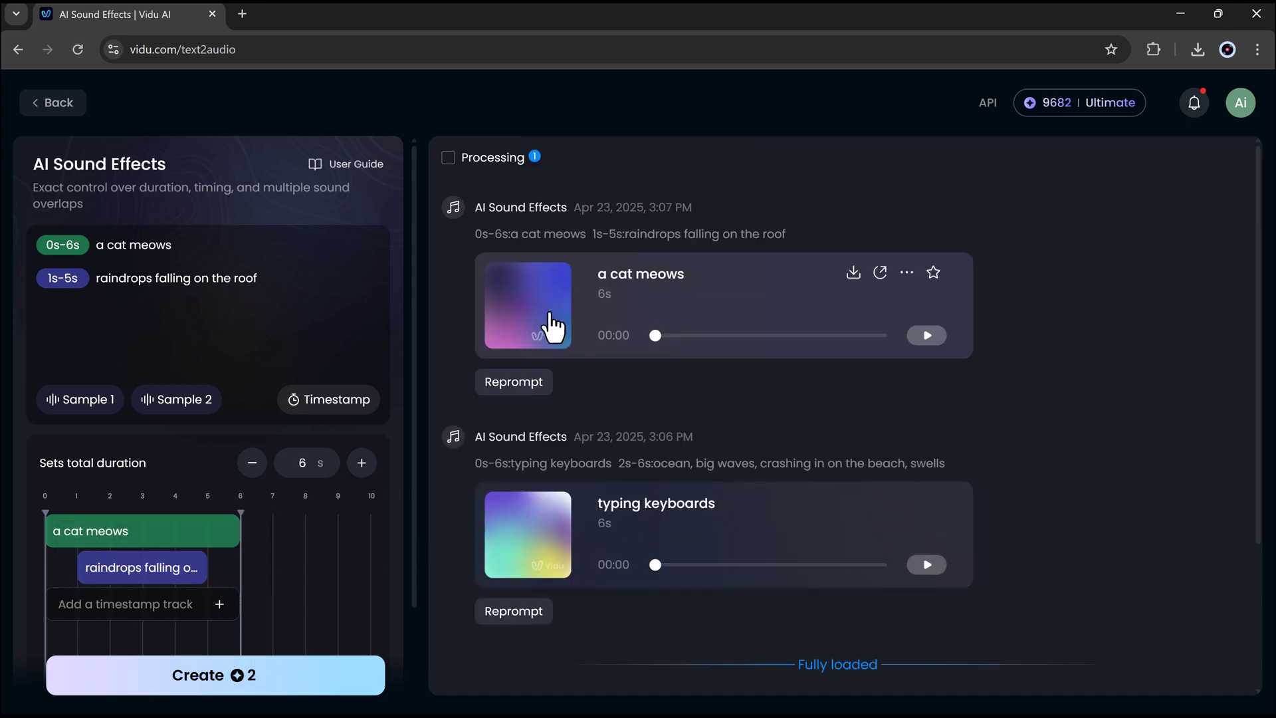
pyautogui.click(552, 325)
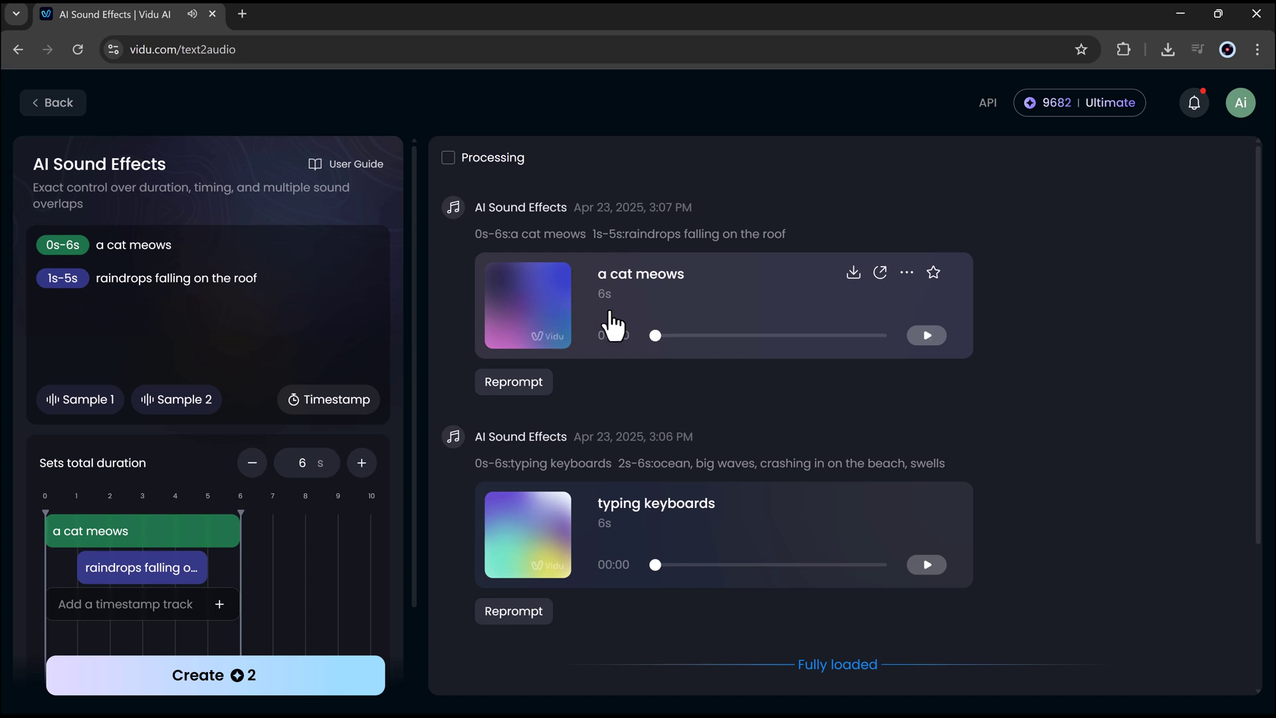
pyautogui.click(40, 107)
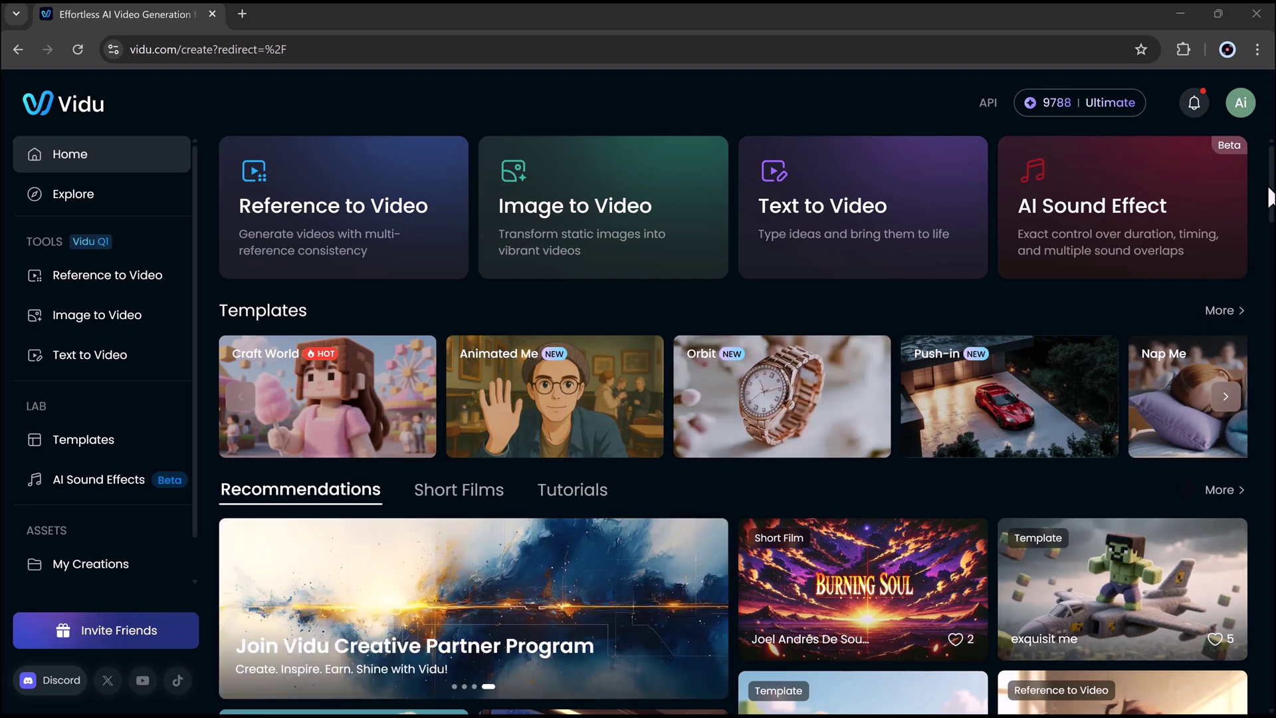
# - Scroll the home page past Templates and Recommendations down to the community creations gallery
pyautogui.moveTo(1271, 198); pyautogui.dragTo(1270, 370)
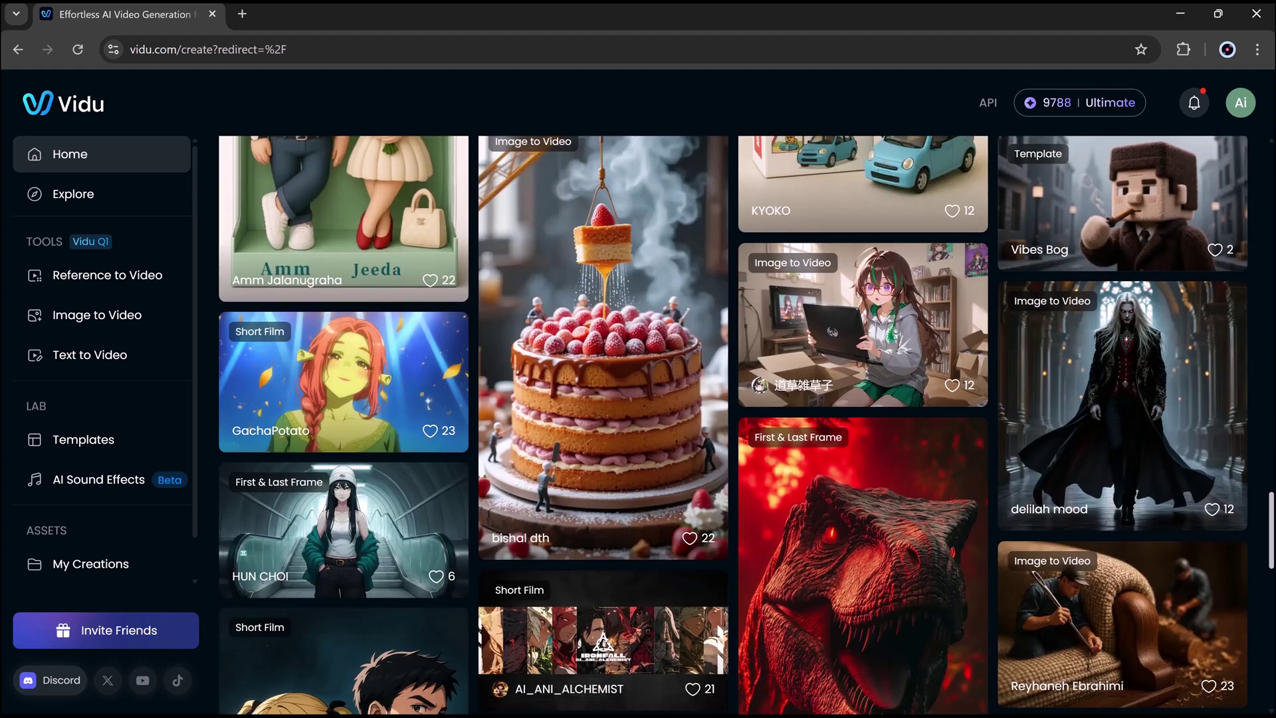
# - Scroll further through the community gallery to browse clips like the eagle on a truck and the robot warrior
pyautogui.scroll(-4, 731, 426)
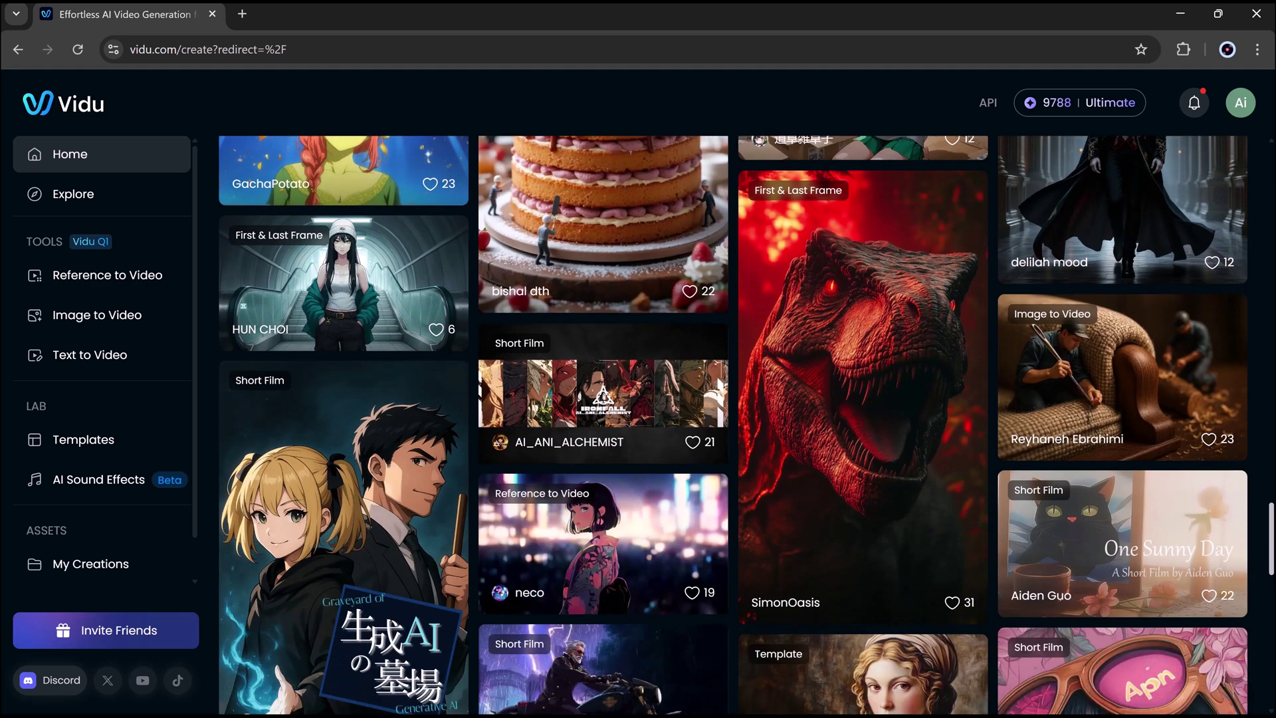
pyautogui.scroll(-2, 731, 426)
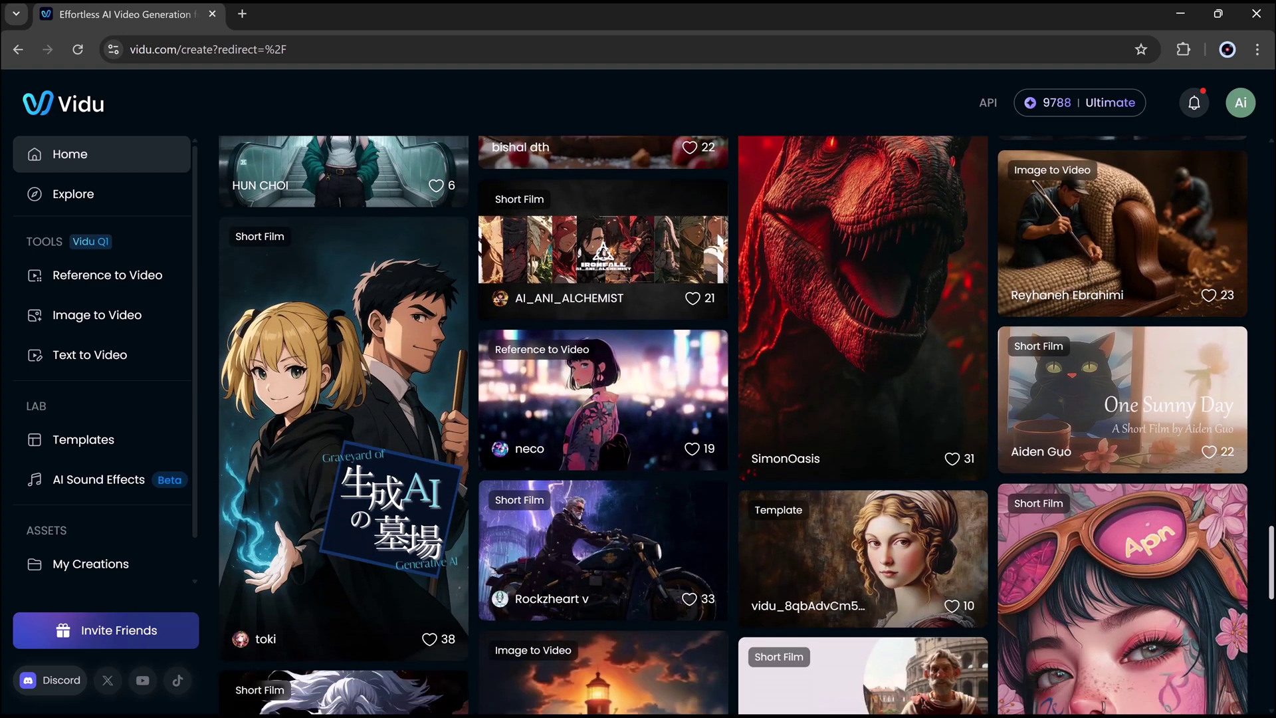
pyautogui.scroll(-4, 731, 426)
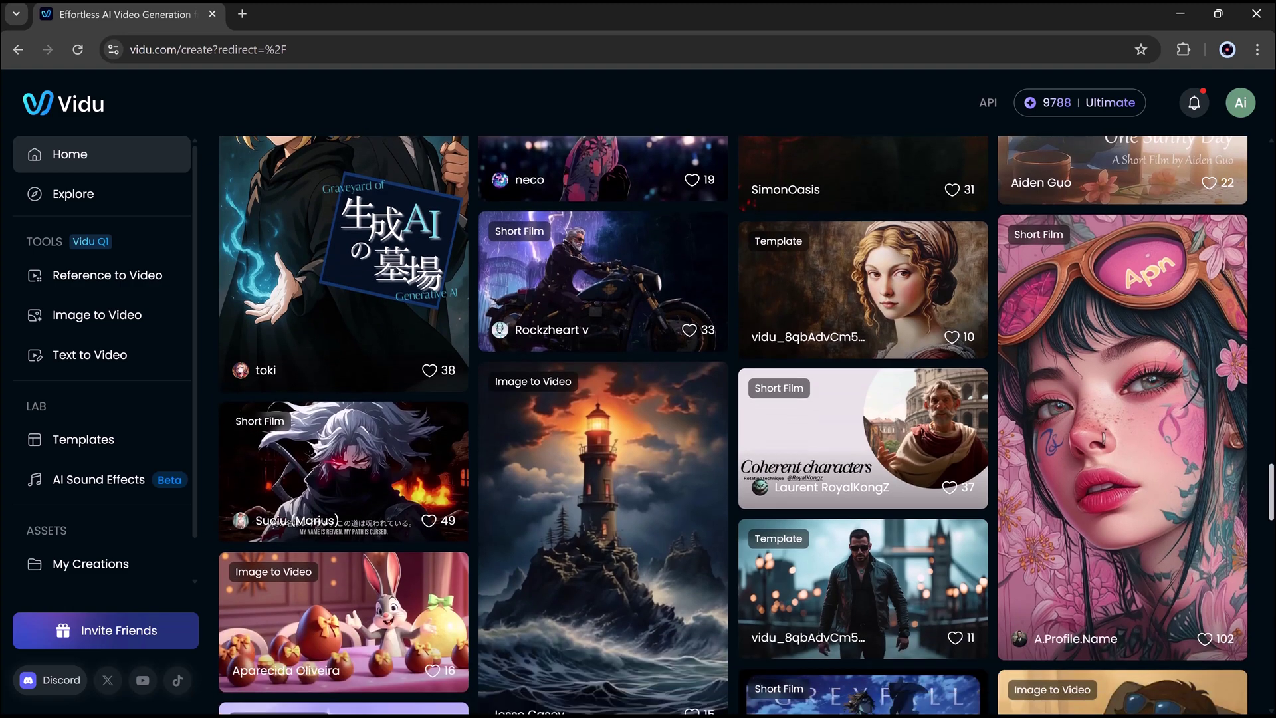
pyautogui.scroll(-2, 731, 425)
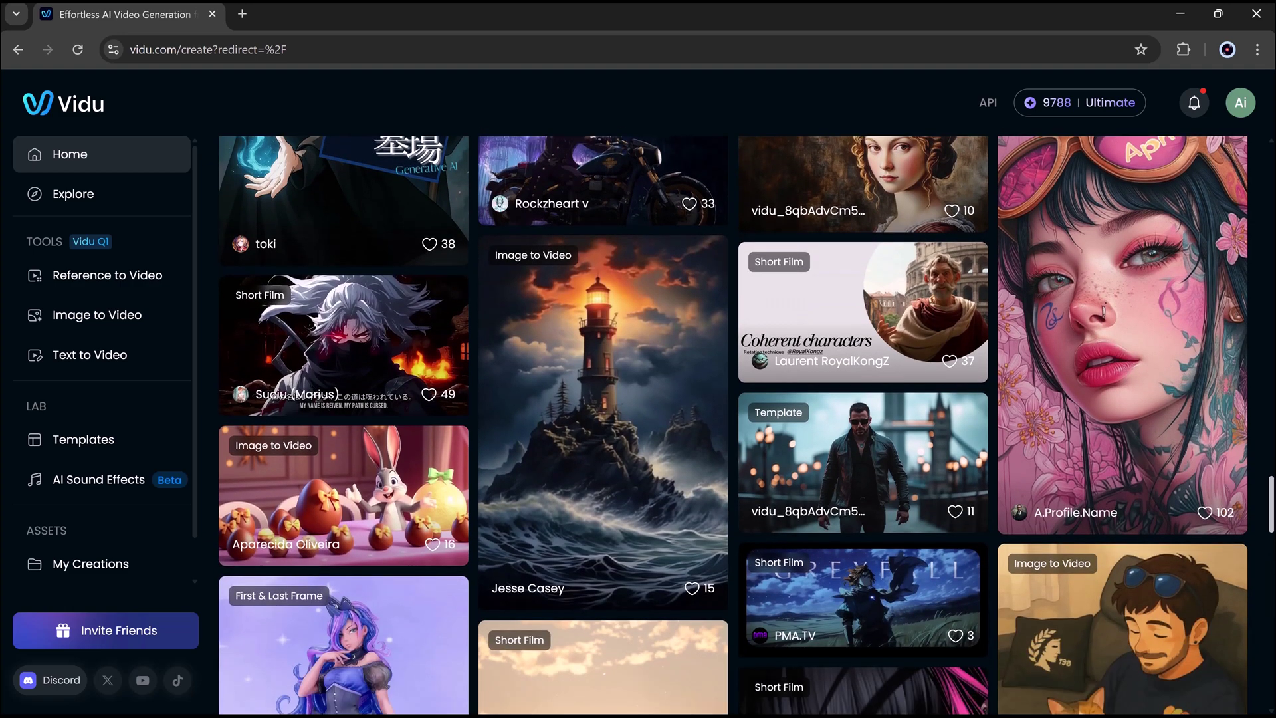
pyautogui.scroll(-4, 731, 425)
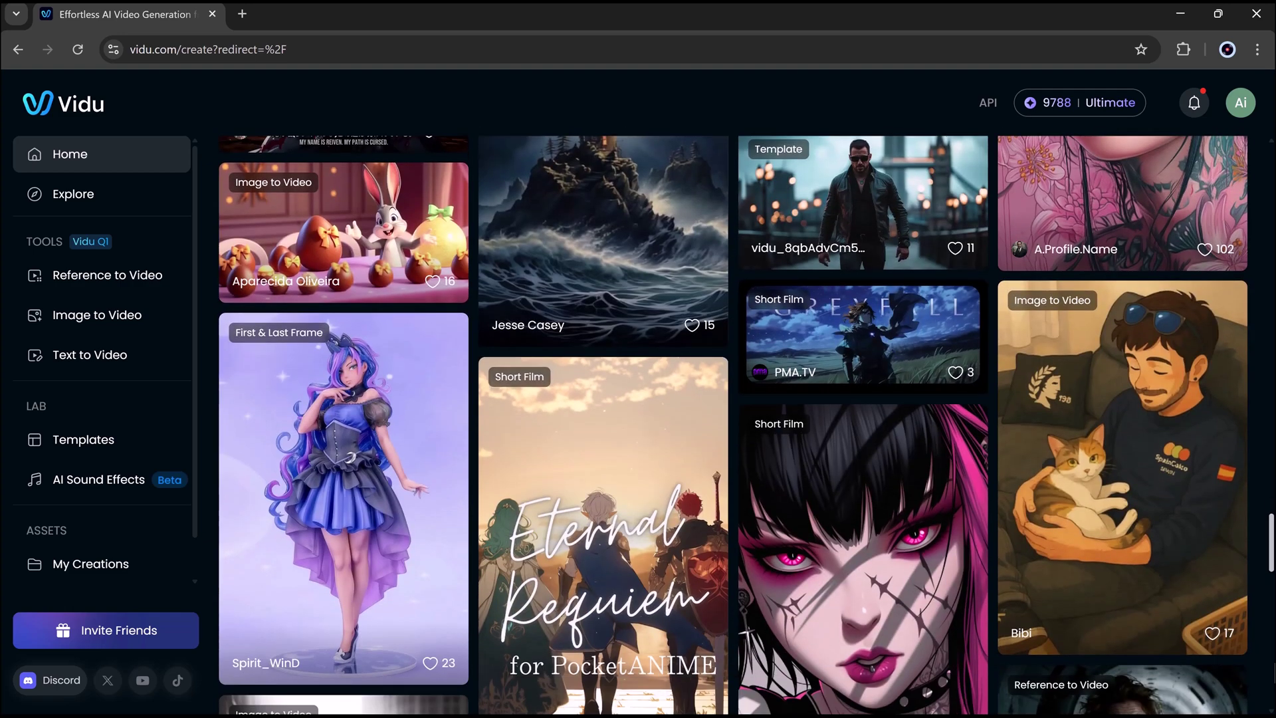
pyautogui.scroll(-3, 731, 425)
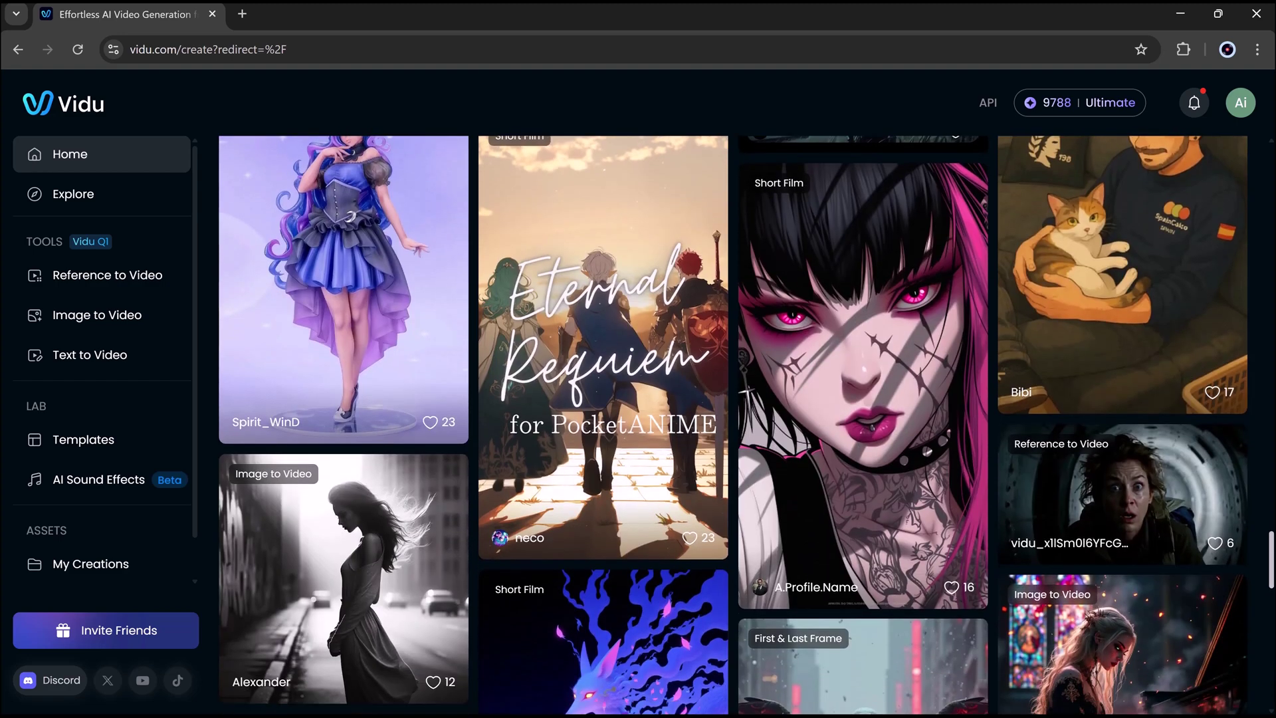
pyautogui.scroll(-4, 578, 482)
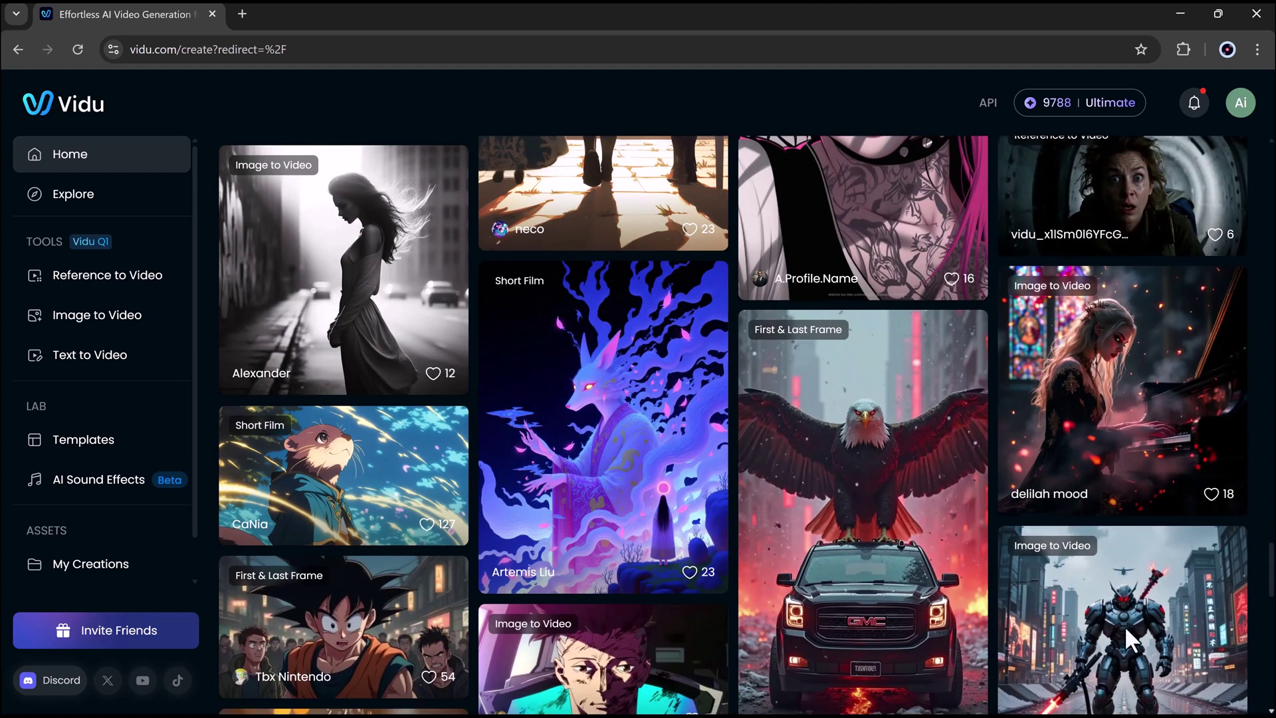
pyautogui.scroll(-1, 422, 512)
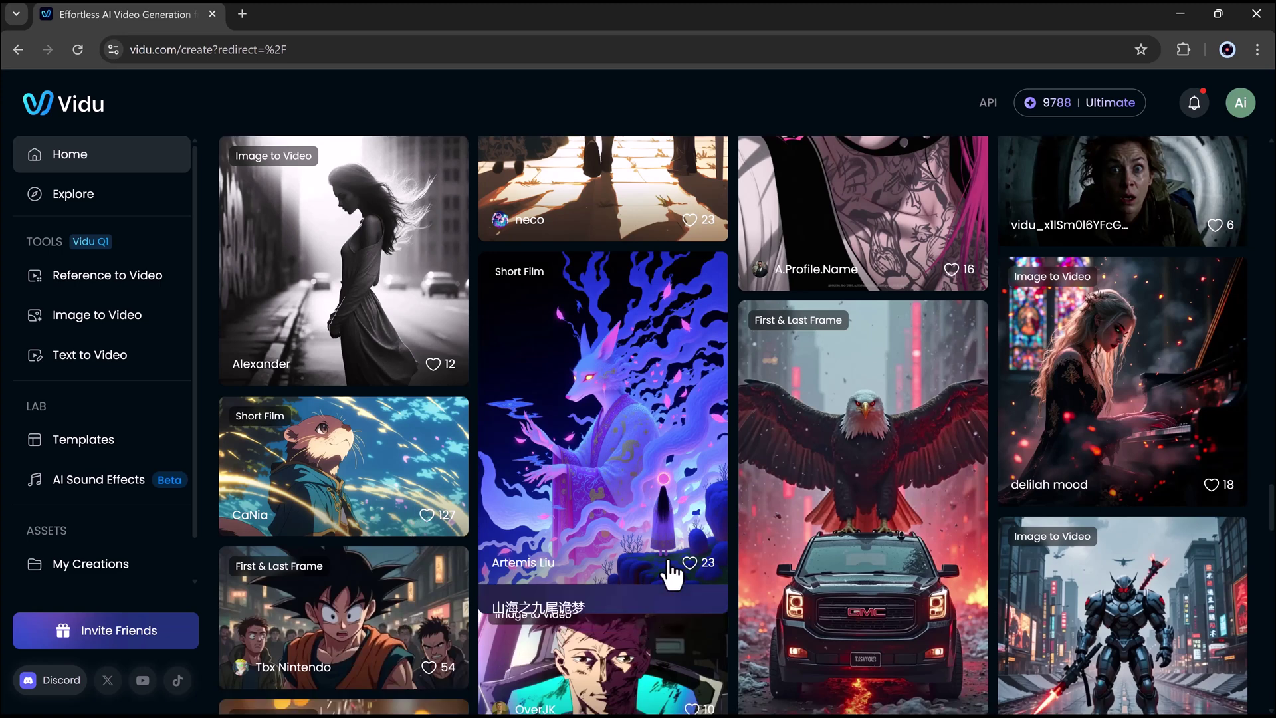
pyautogui.scroll(-2, 670, 572)
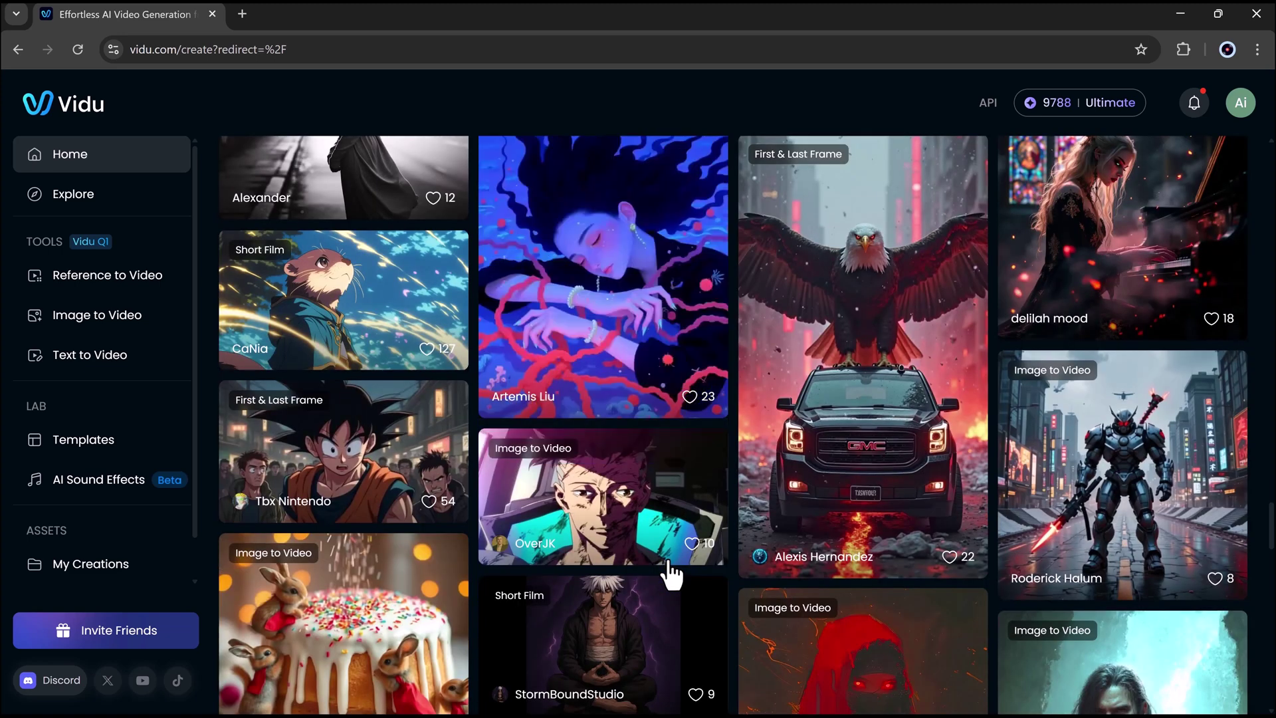